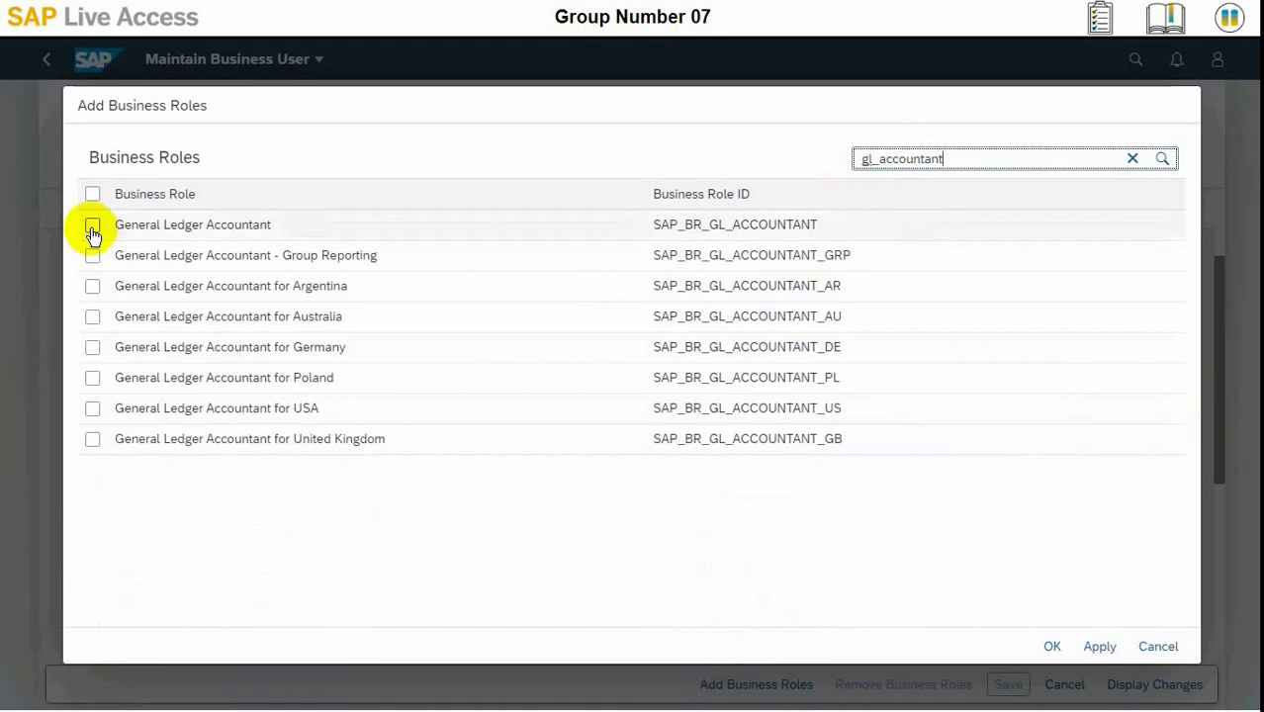
# Assign the General Ledger Accountant role (SAP_BR_GL_ACCOUNTANT) to the business user and save the user
pyautogui.click(92, 227)
pyautogui.click(1051, 648)
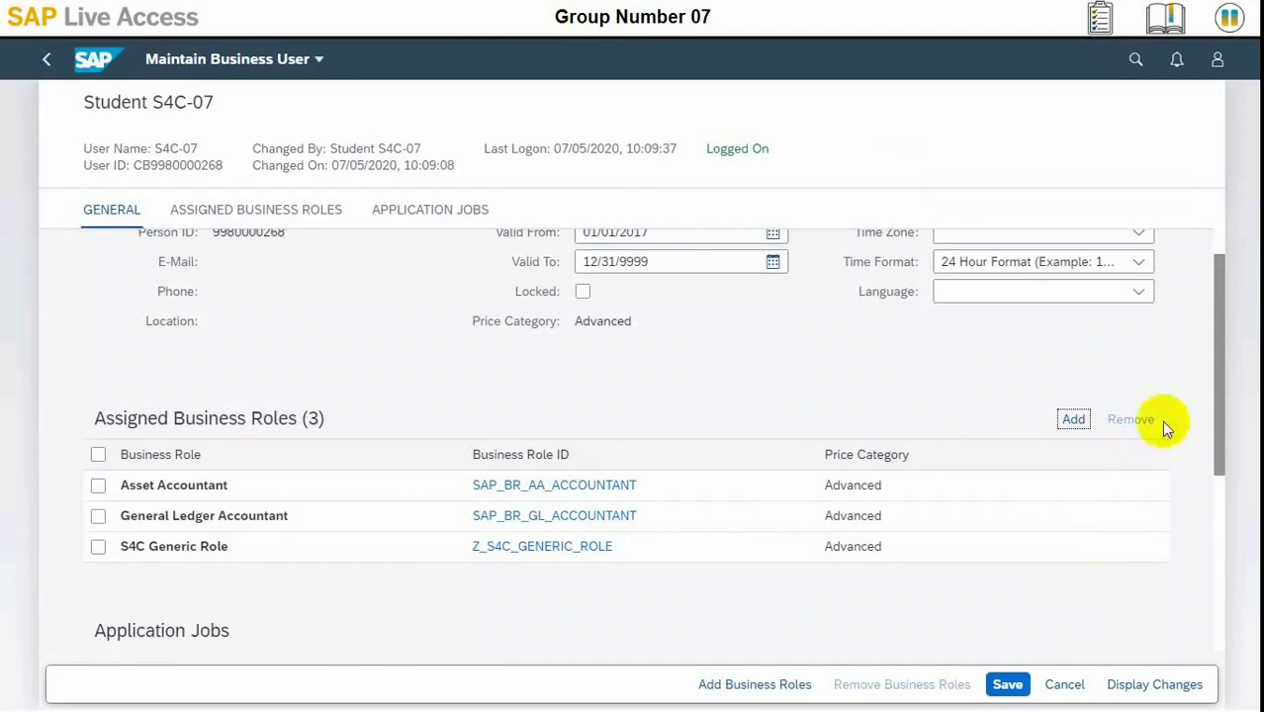
pyautogui.moveTo(1216, 287); pyautogui.dragTo(1219, 249)
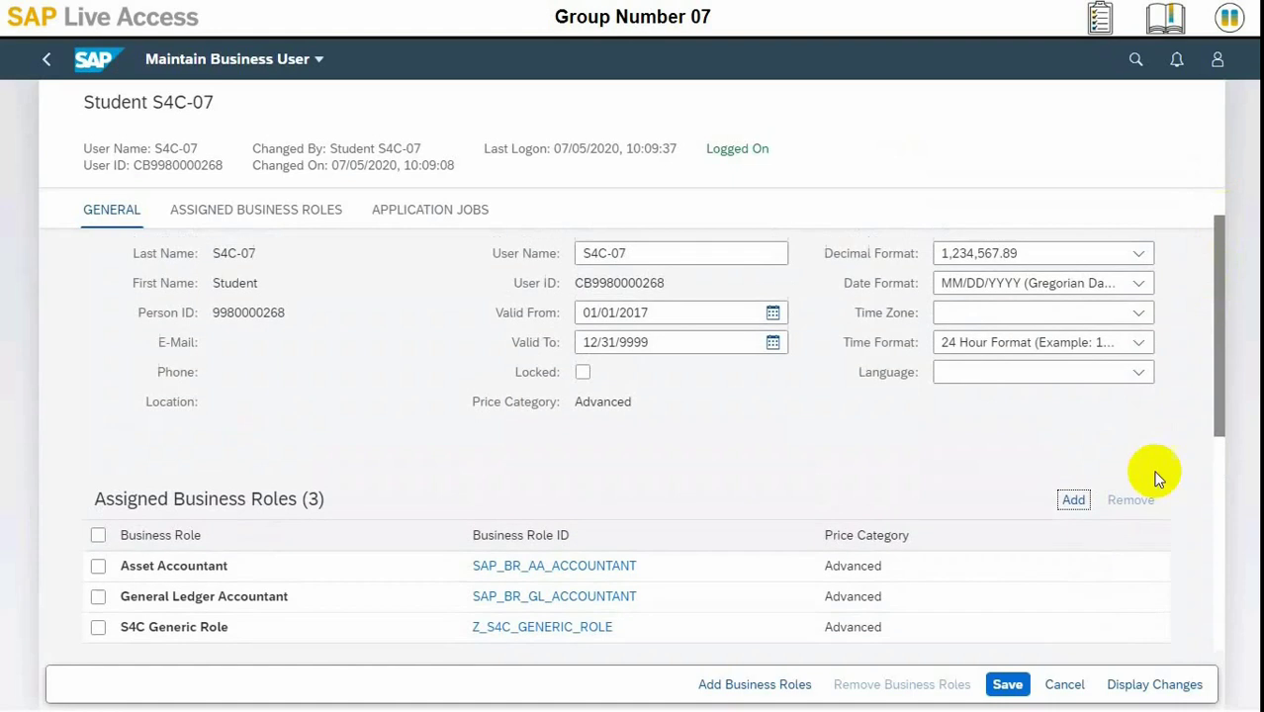
pyautogui.click(1007, 684)
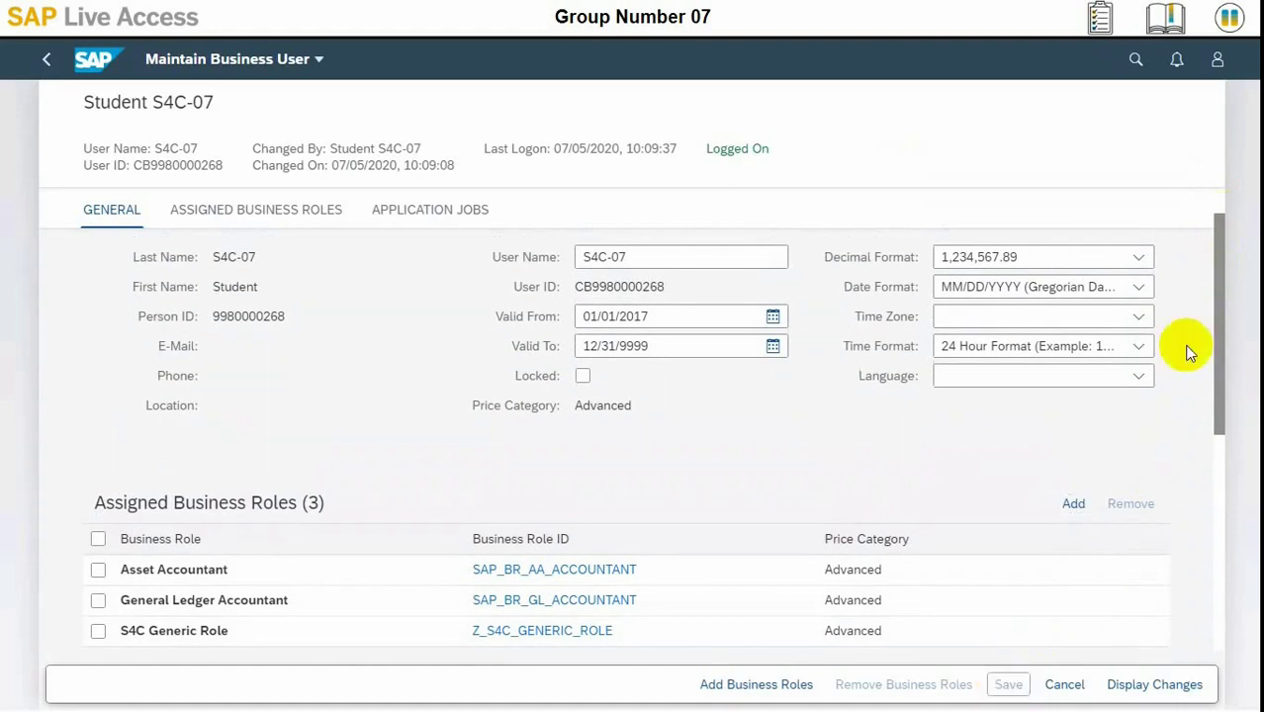
# Sign out of the current SAP session and confirm the sign-out
pyautogui.click(1218, 63)
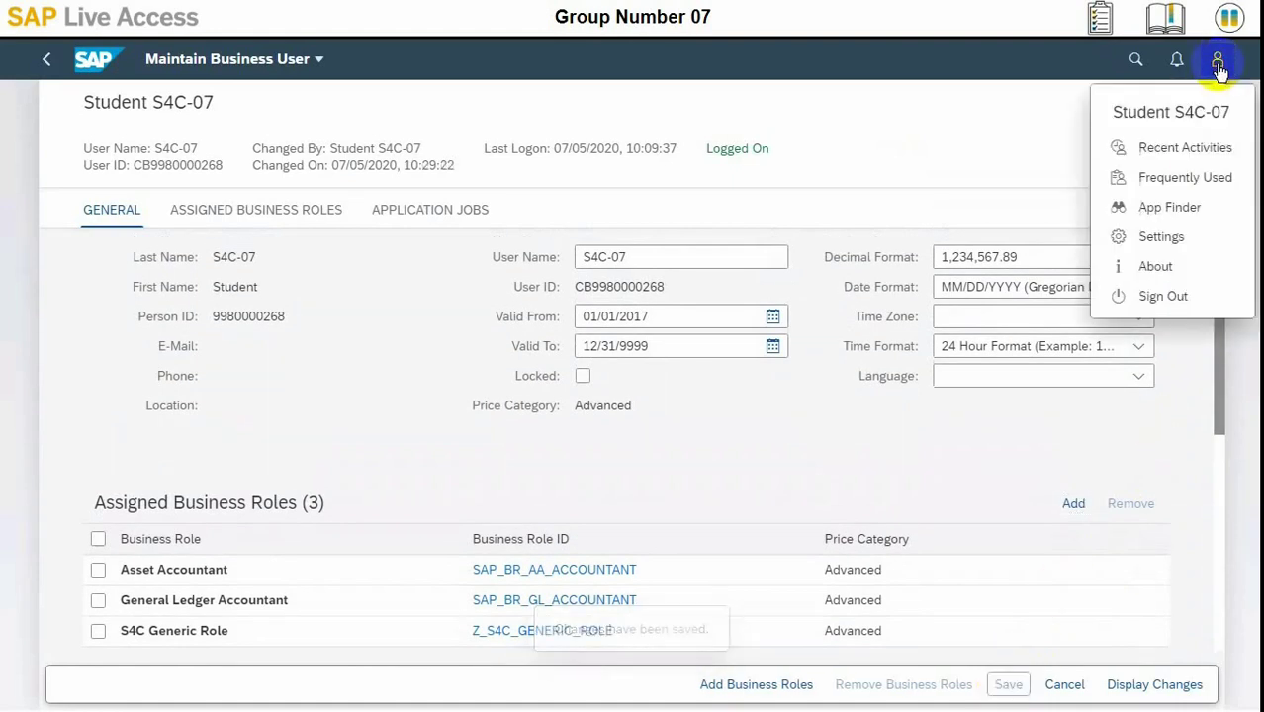
pyautogui.click(1165, 297)
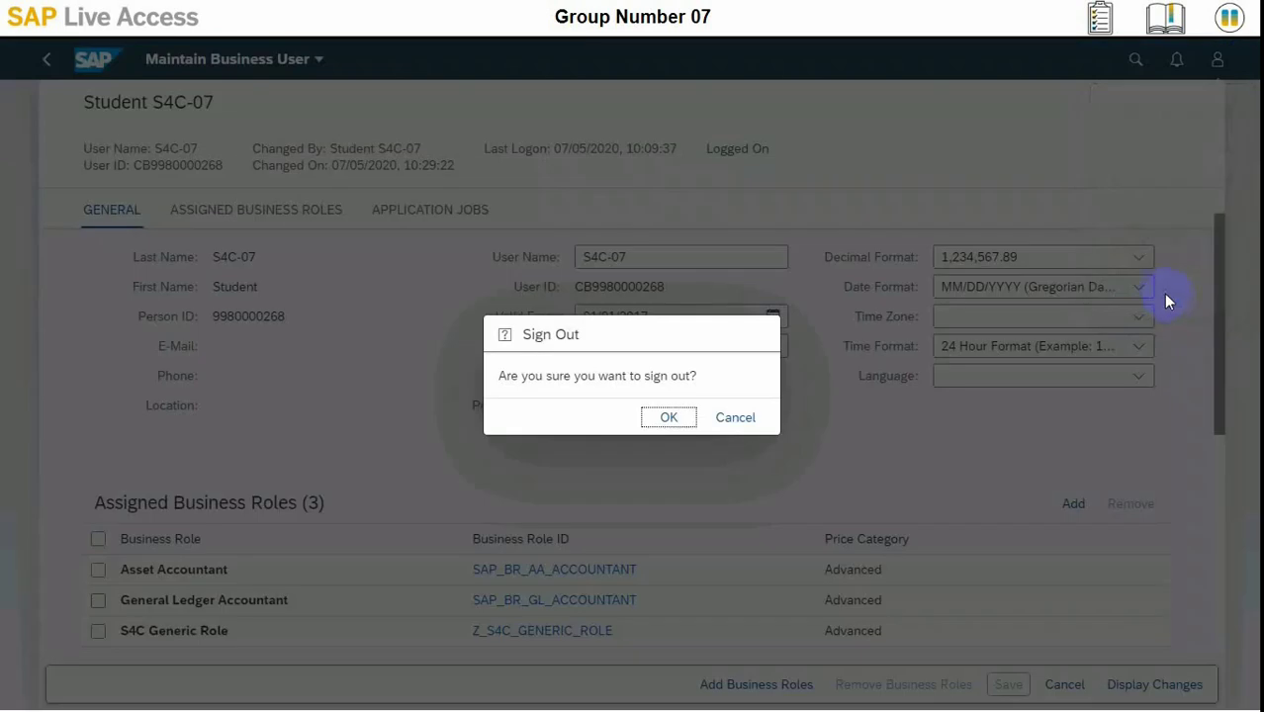
pyautogui.click(666, 416)
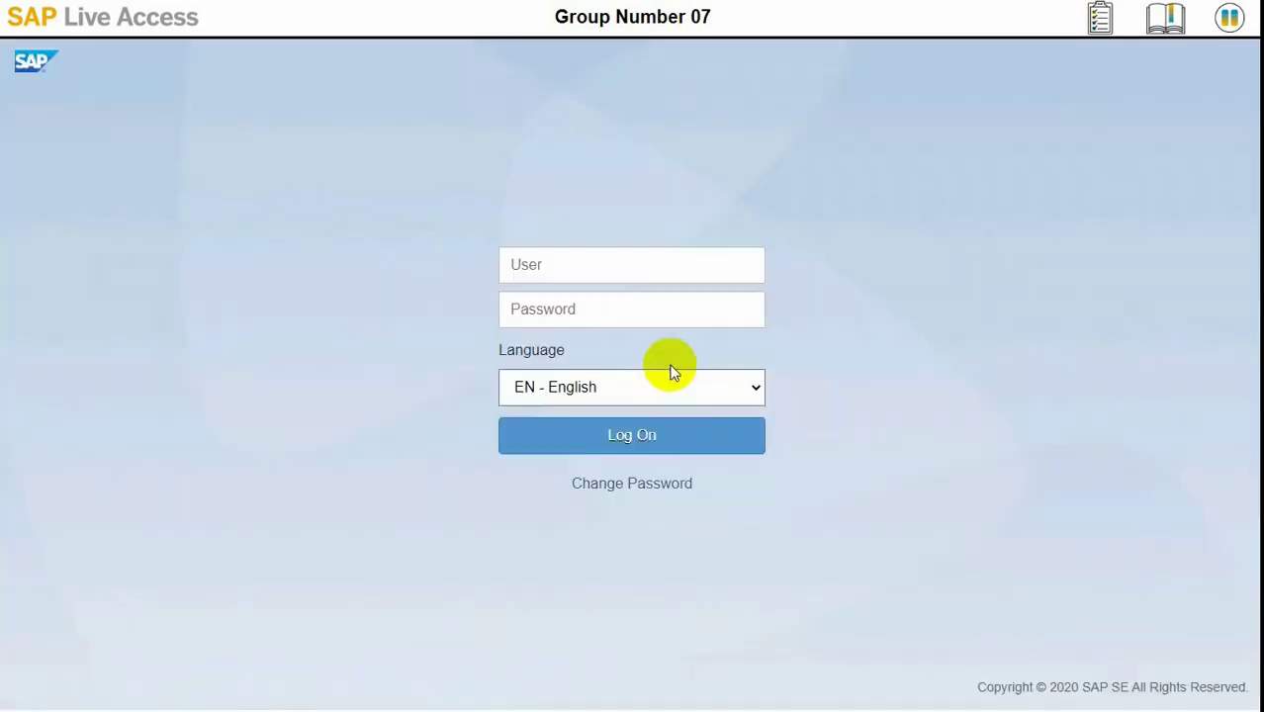
# Try to log on with the student user name and the account password, keeping English as the language
pyautogui.click(667, 272)
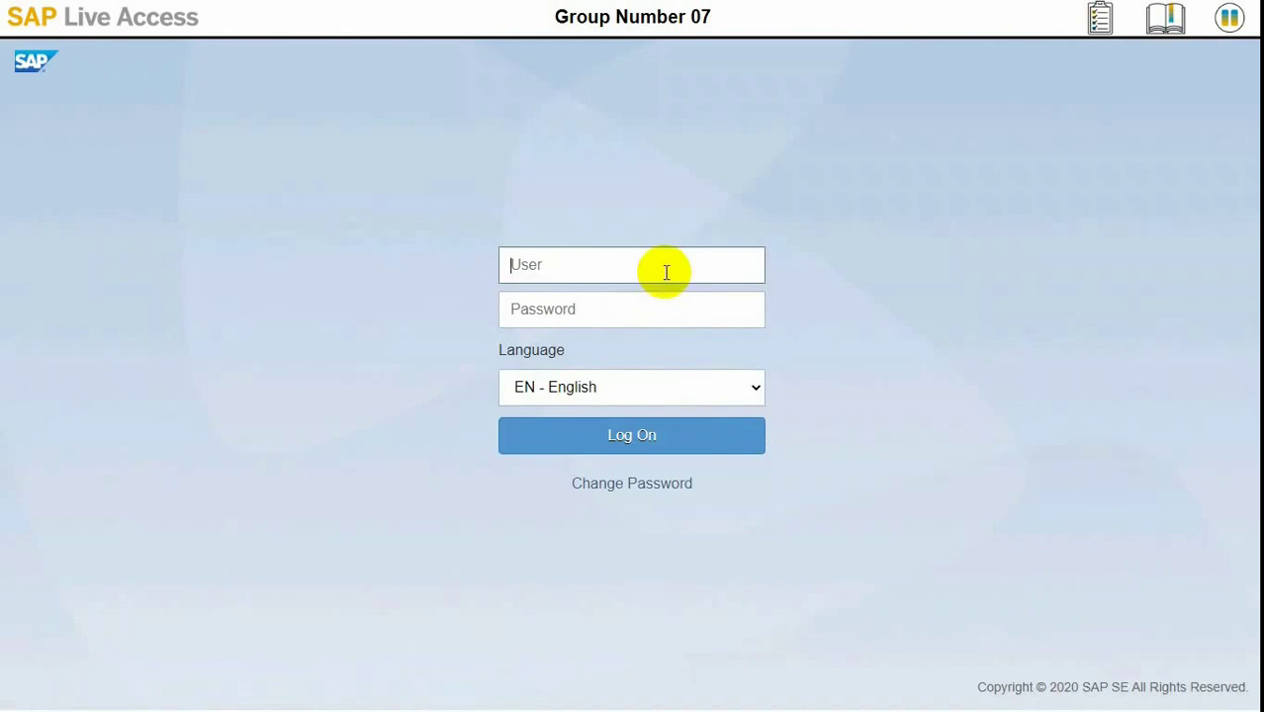
pyautogui.write('s4c-07')
pyautogui.press('Tab')
pyautogui.write('•••••')
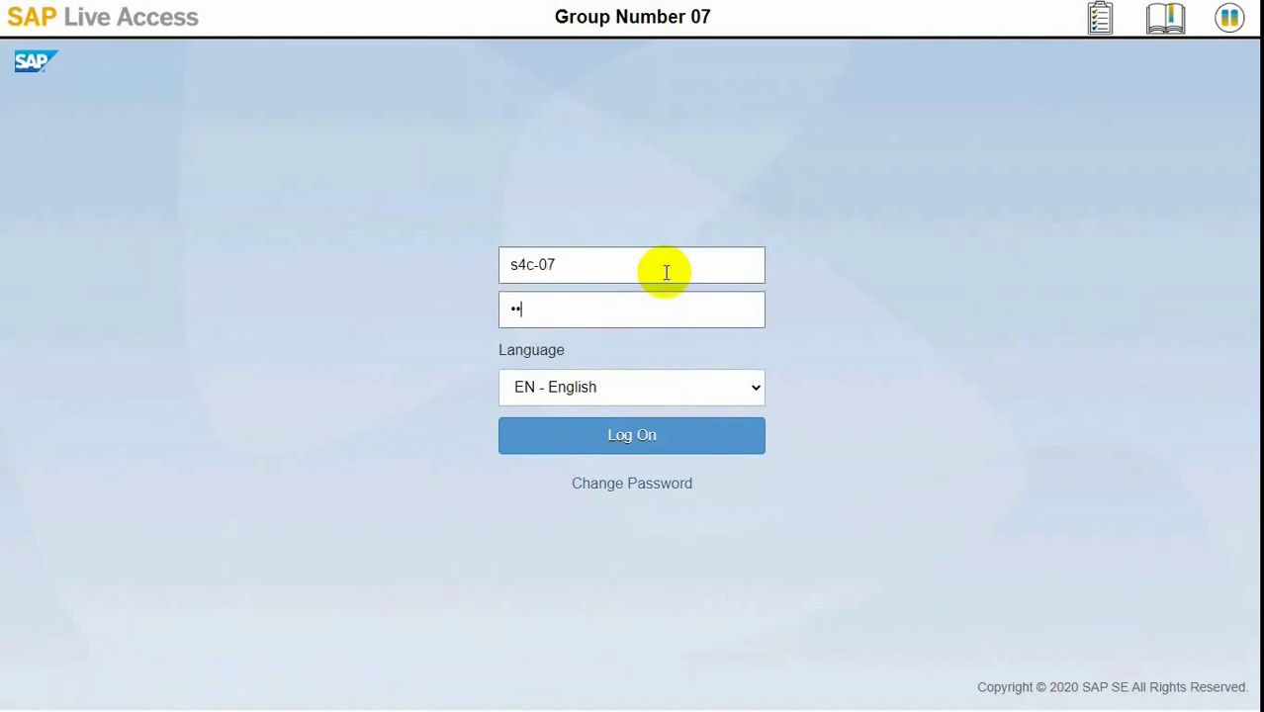
pyautogui.write('••')
pyautogui.press('Return')
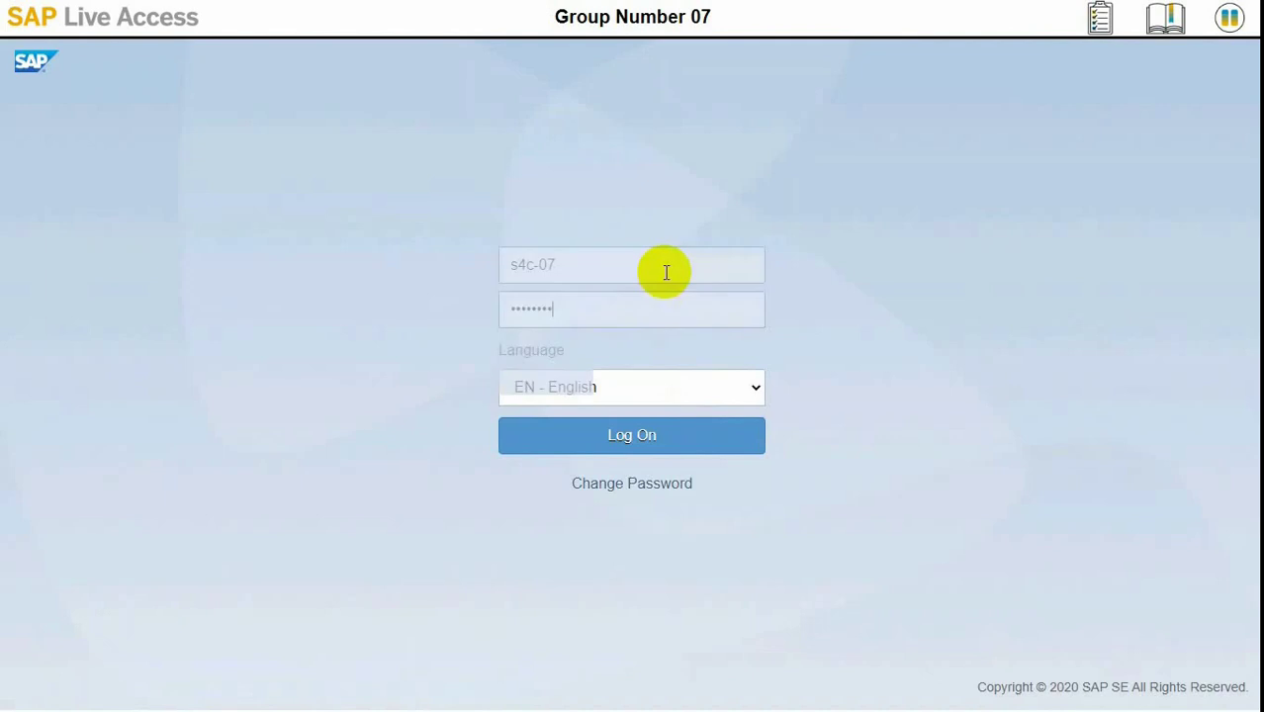
# Repeat the logon by entering the student user name and the account password again
pyautogui.click(665, 289)
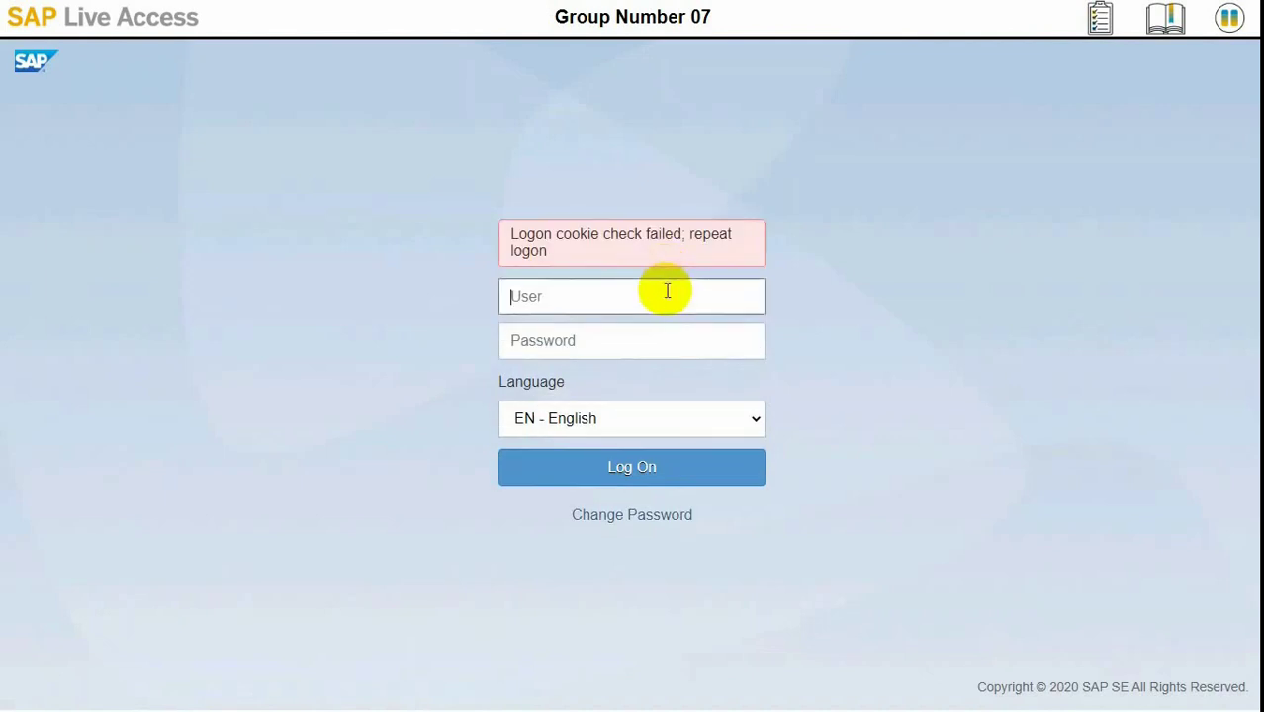
pyautogui.write('s4c-07')
pyautogui.press('Tab')
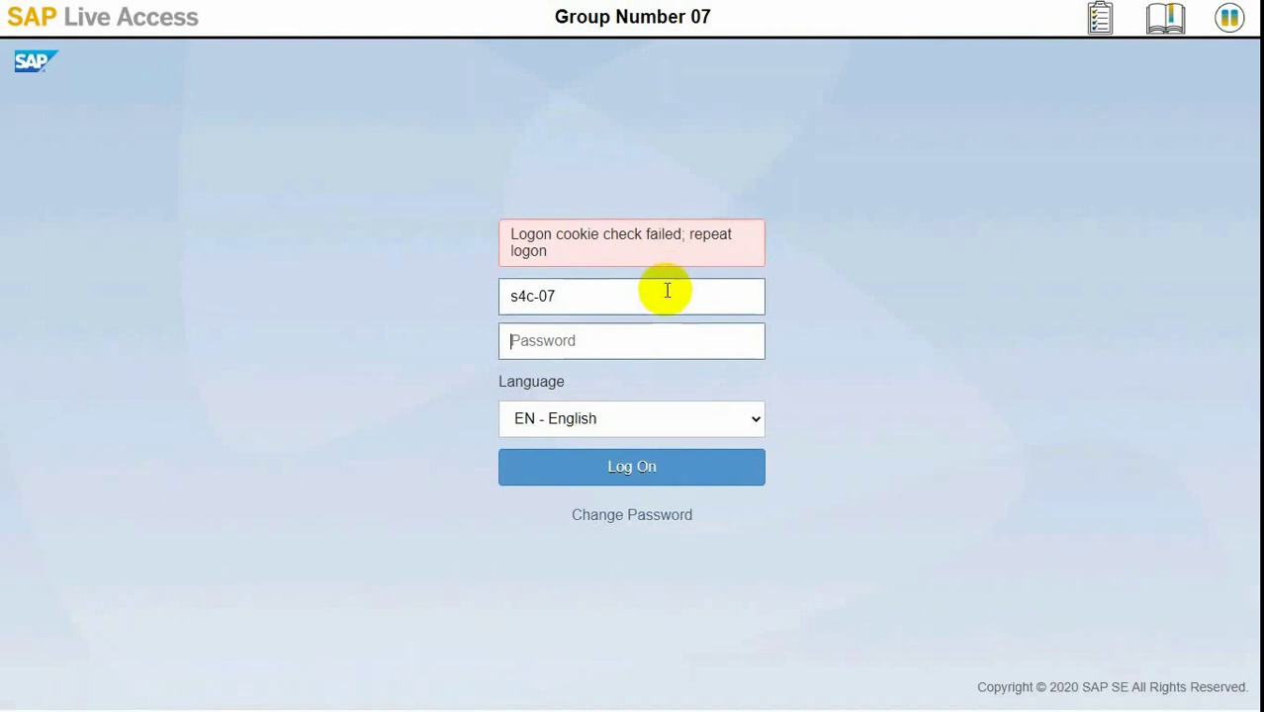
pyautogui.write('•••••••')
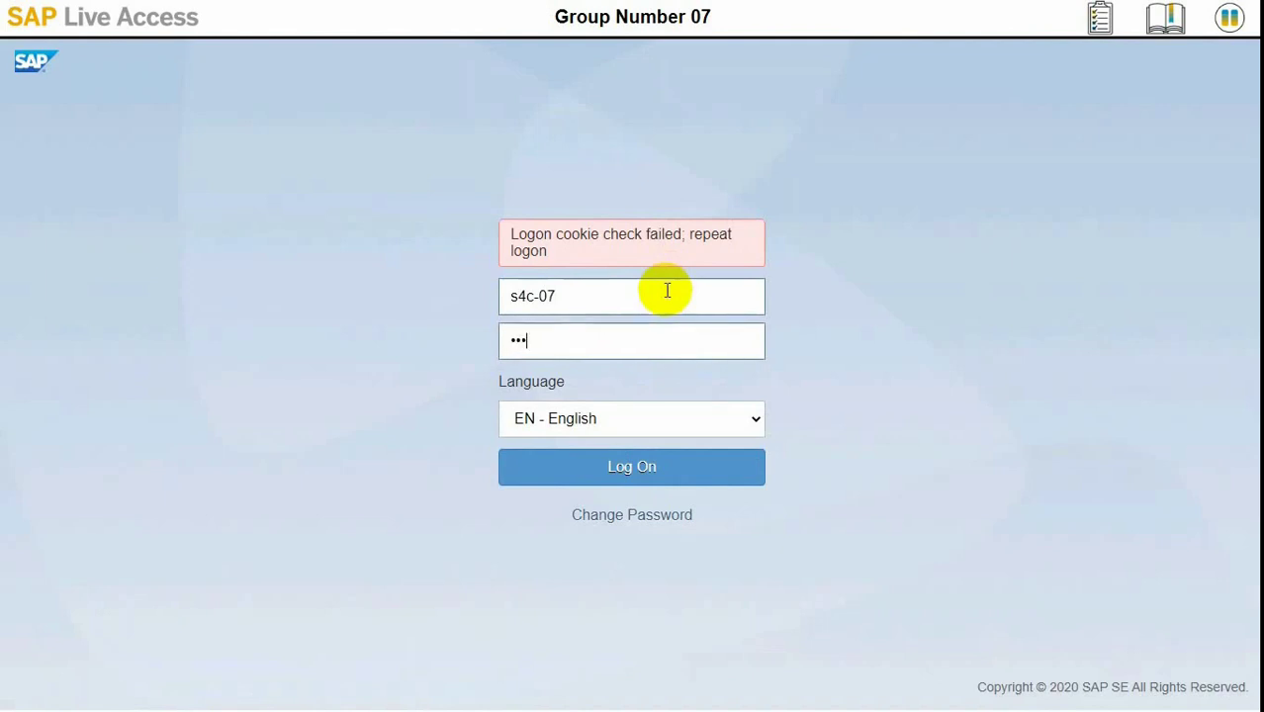
pyautogui.write('•')
pyautogui.press('Return')
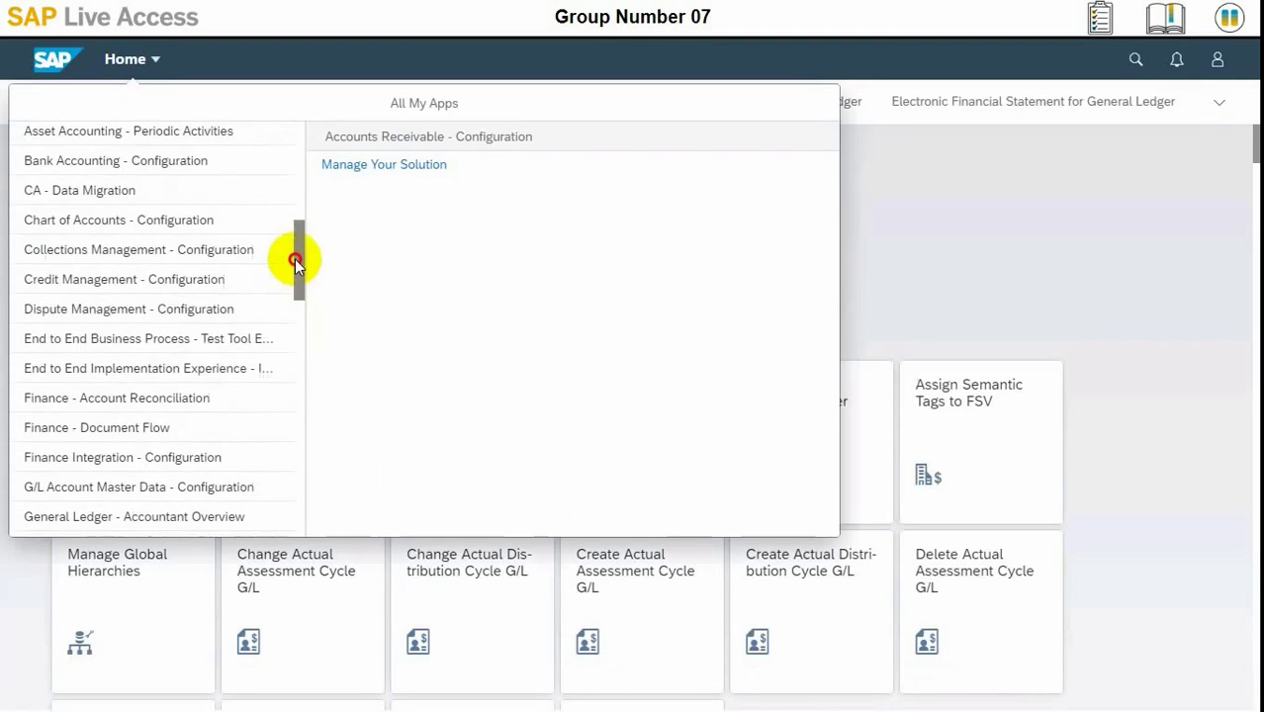
# Open Post Acquisition (Non-Integrated) from Asset Accounting - Operational Processing and enter company code 1010
pyautogui.moveTo(294, 250); pyautogui.dragTo(292, 195)
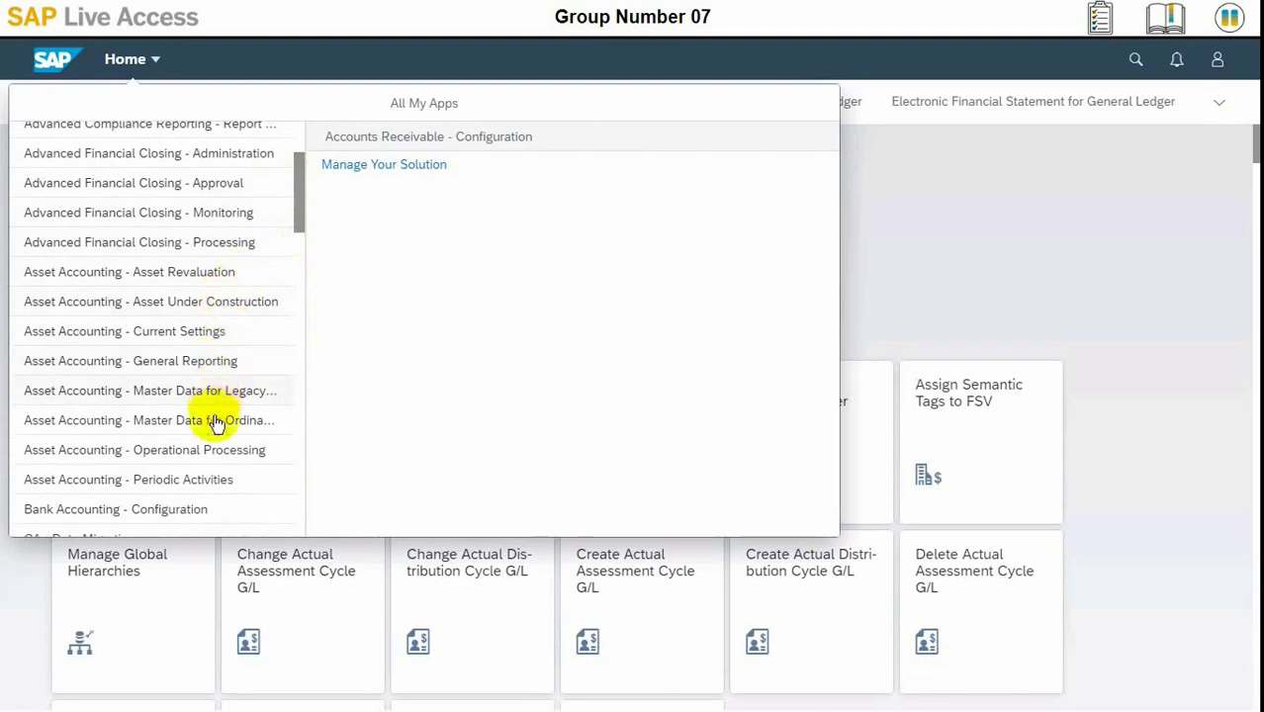
pyautogui.click(209, 452)
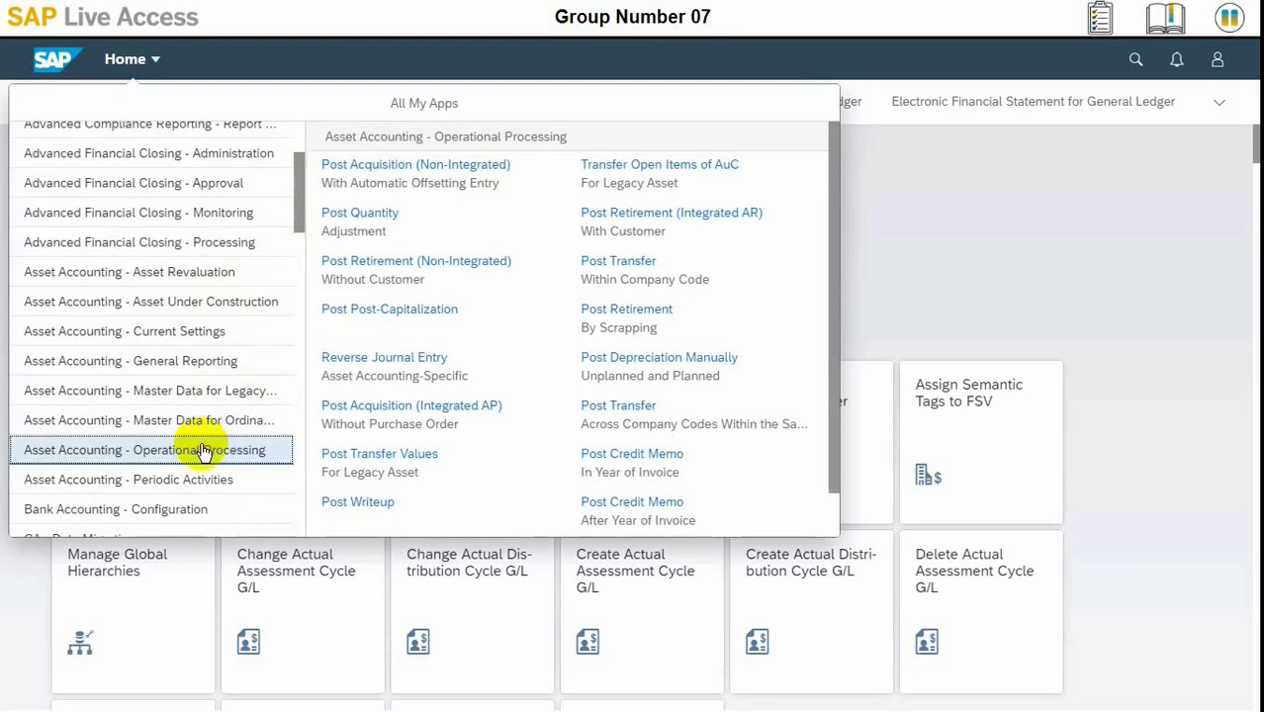
pyautogui.click(421, 171)
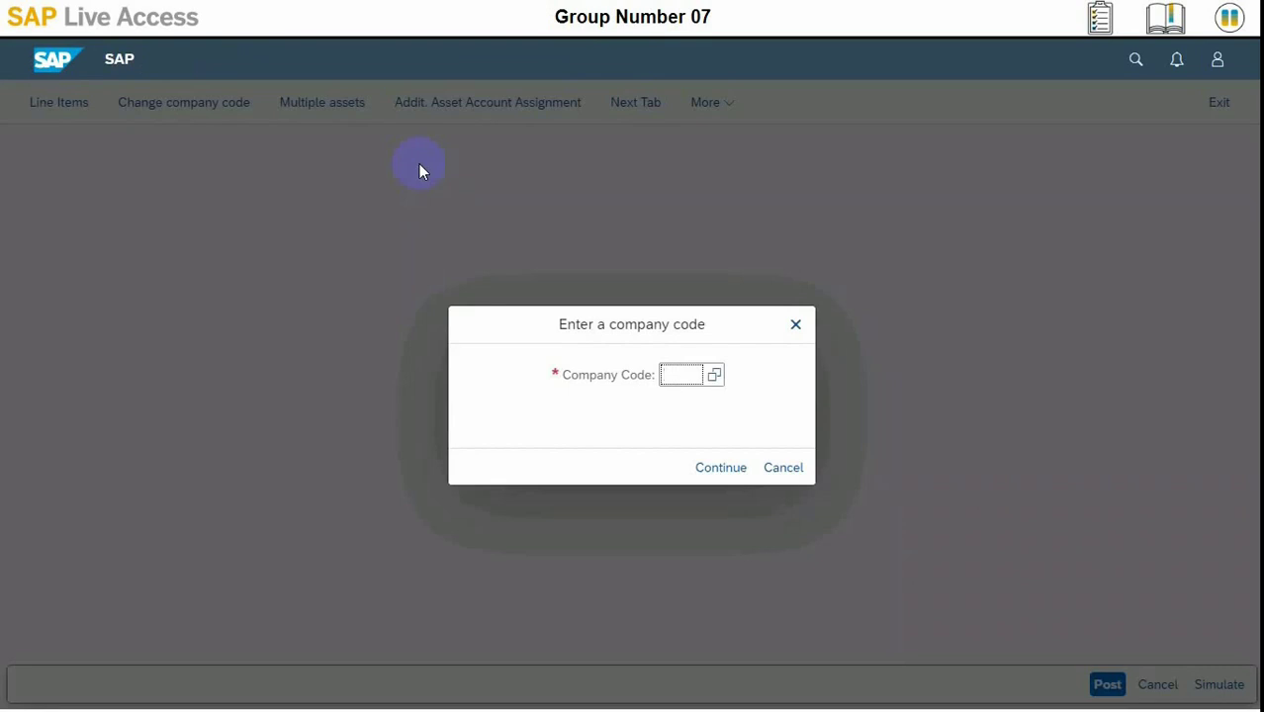
pyautogui.write('1010')
pyautogui.click(704, 470)
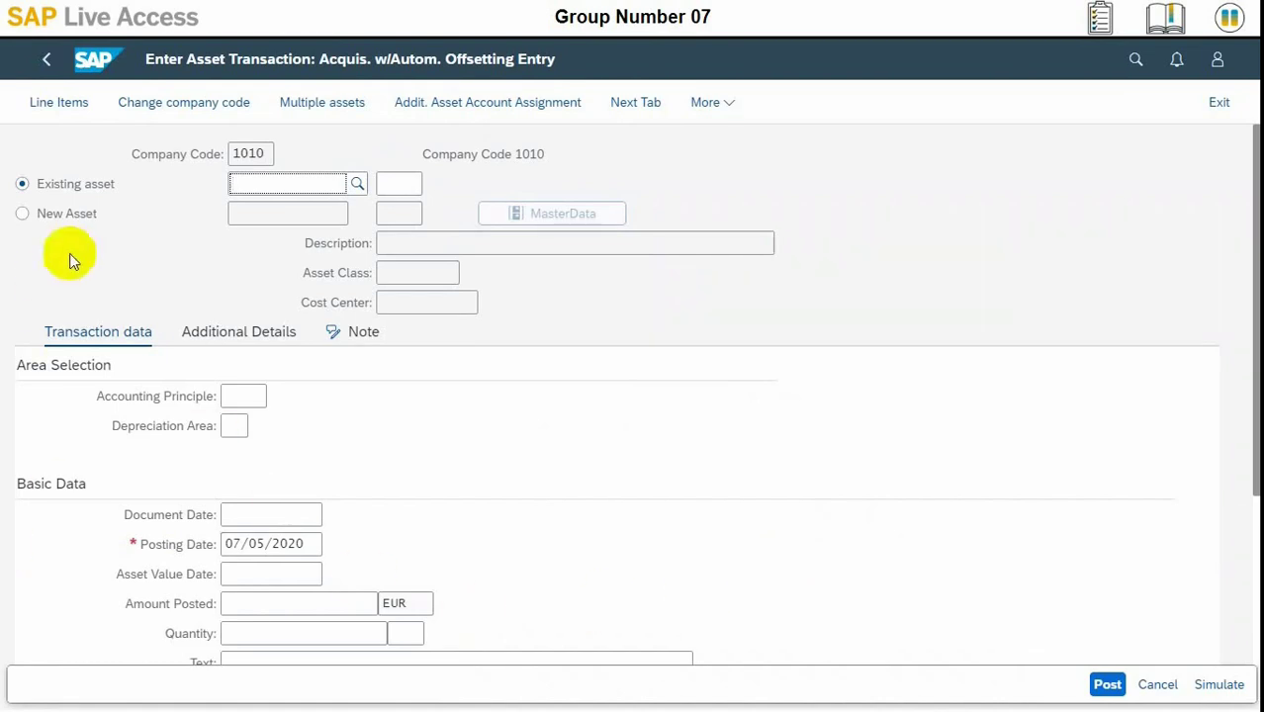
# Choose to post to a new asset and enter the description Machine 07
pyautogui.click(92, 213)
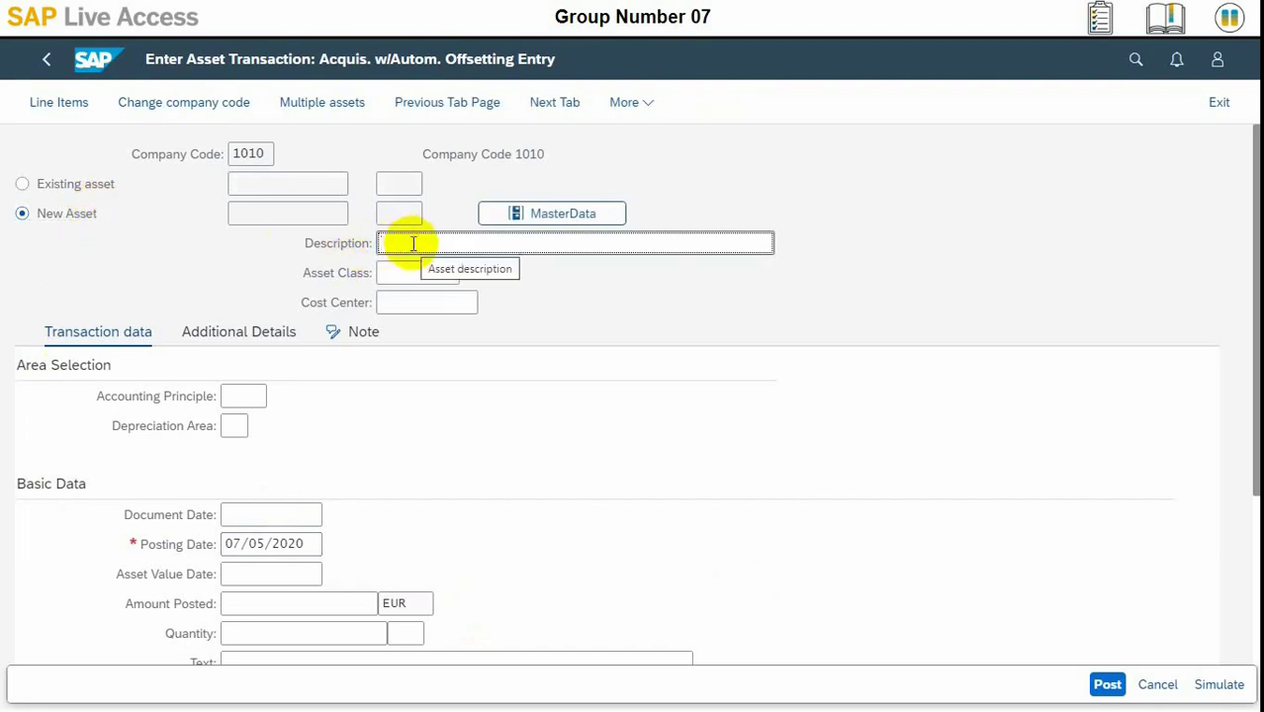
pyautogui.write('Machine -')
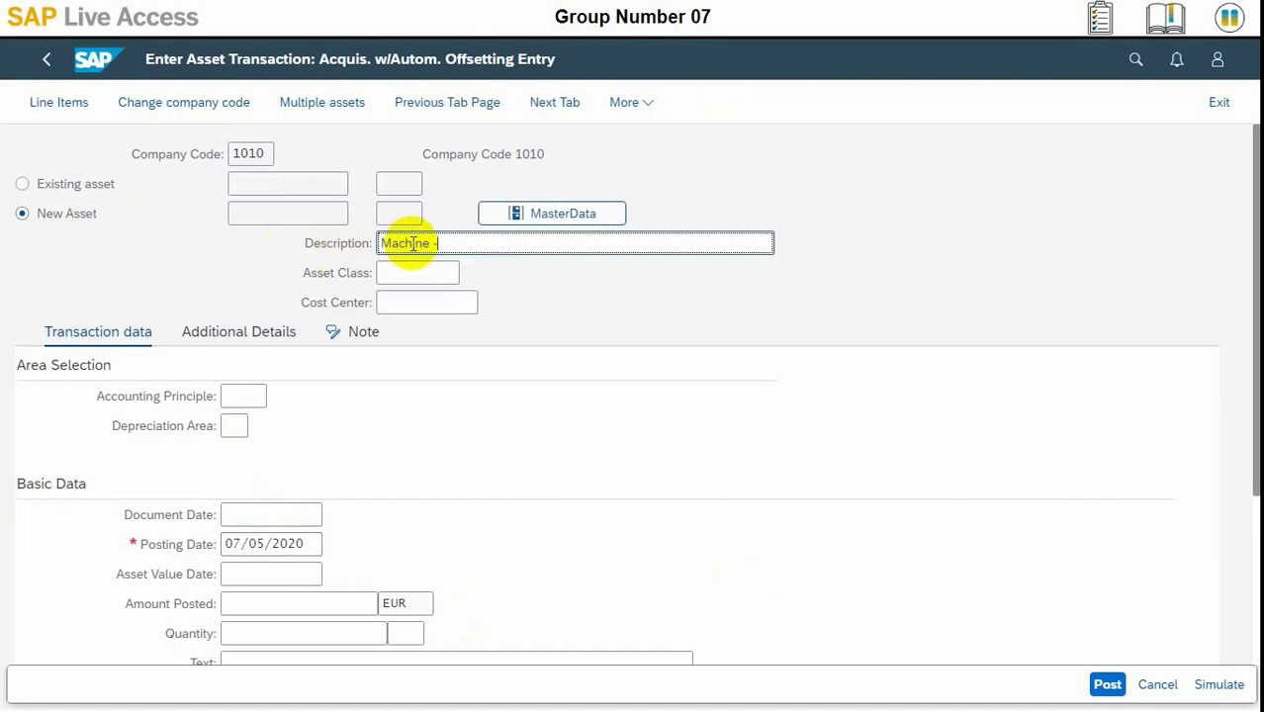
pyautogui.press('BackSpace')
pyautogui.write('07')
pyautogui.press('BackSpace')
pyautogui.press('BackSpace')
pyautogui.write('07')
pyautogui.press('Tab')
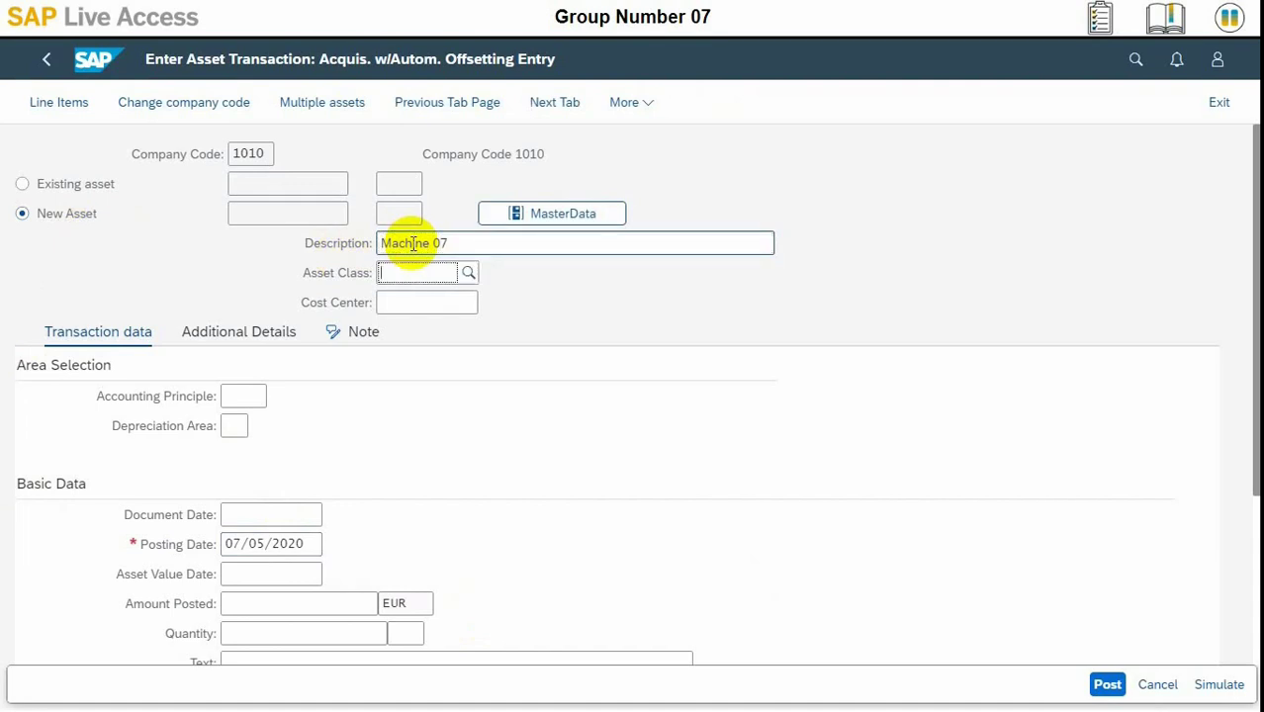
# Assign asset class 2000 (Machinery and Equipment) and cost center 10101301 to the new asset
pyautogui.write('2000')
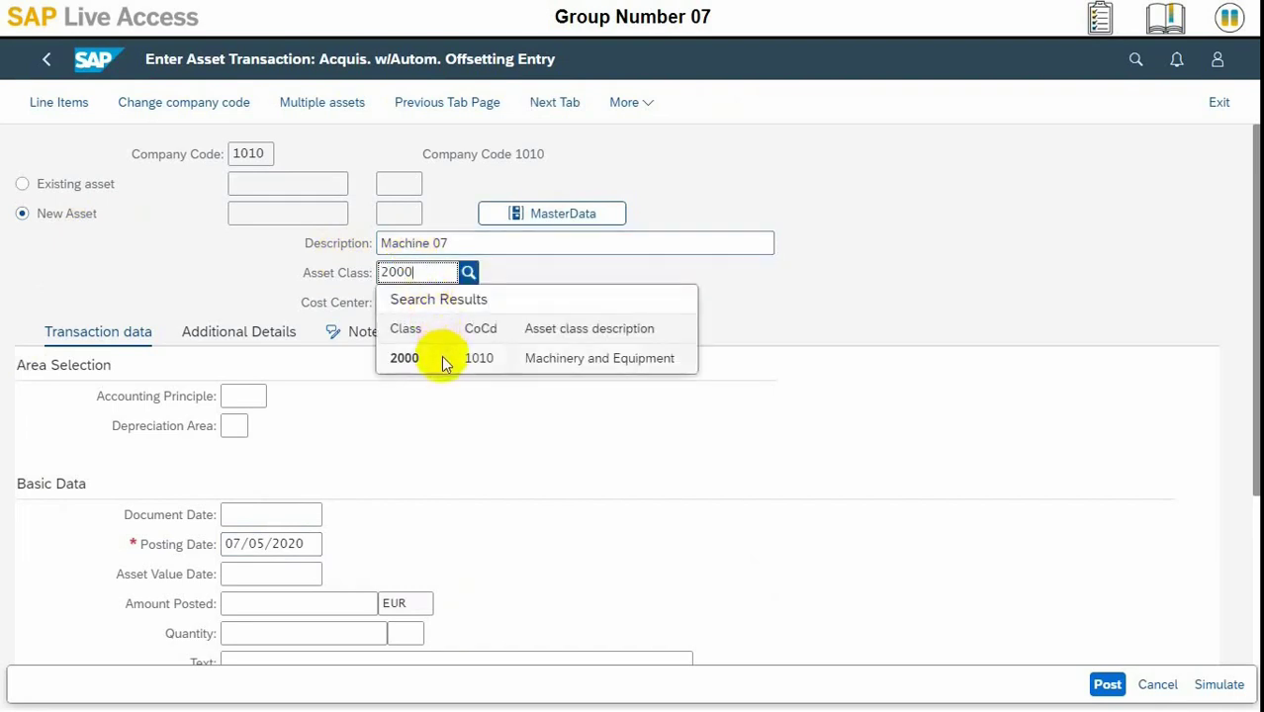
pyautogui.click(442, 362)
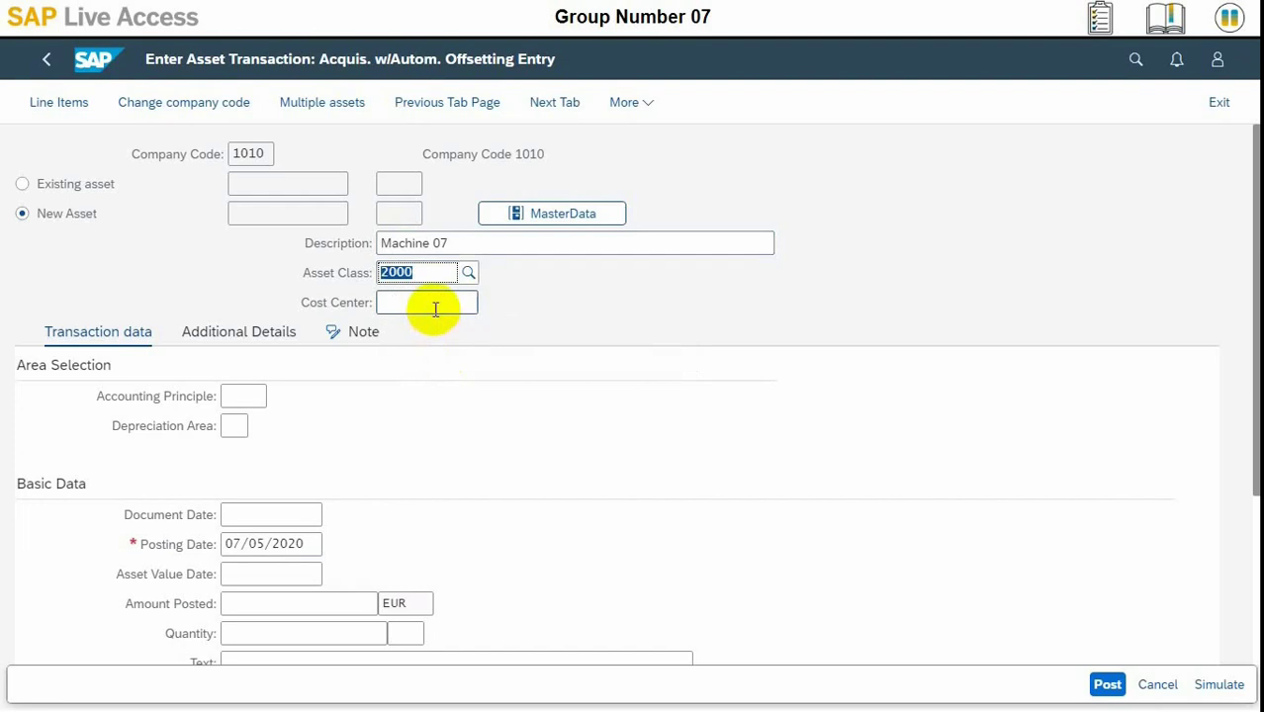
pyautogui.click(435, 309)
pyautogui.write('1')
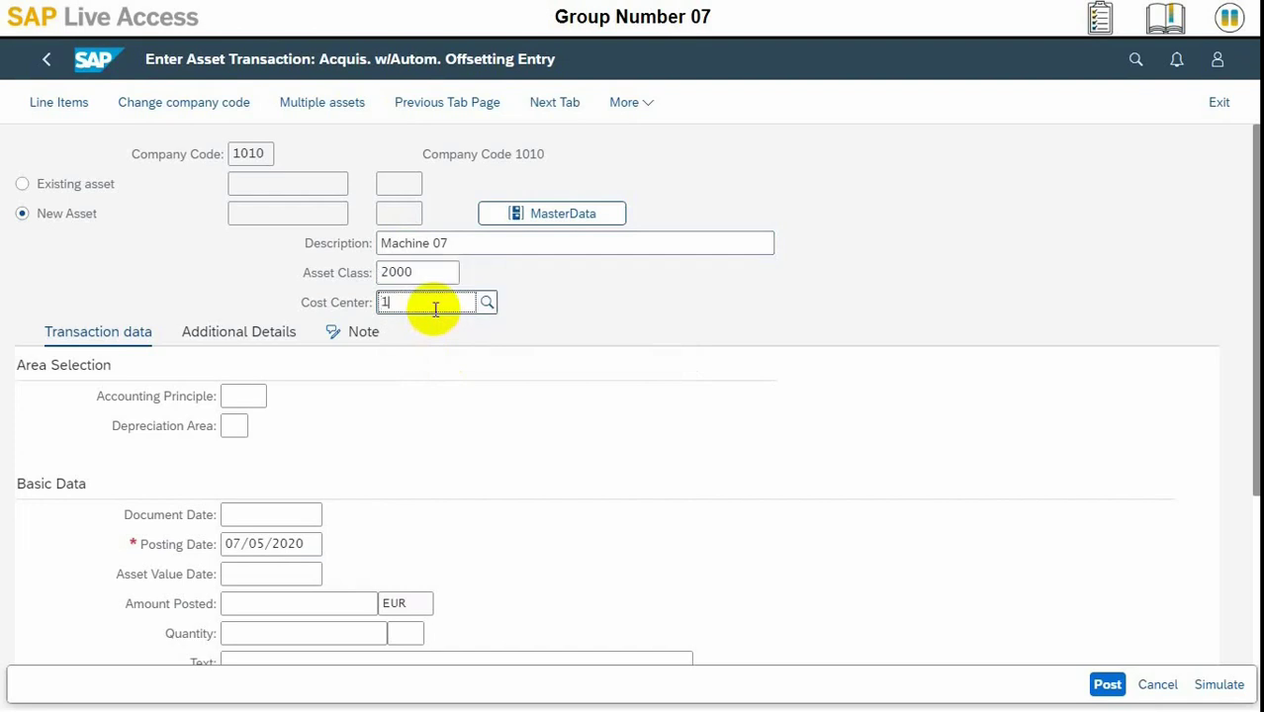
pyautogui.write('0101301')
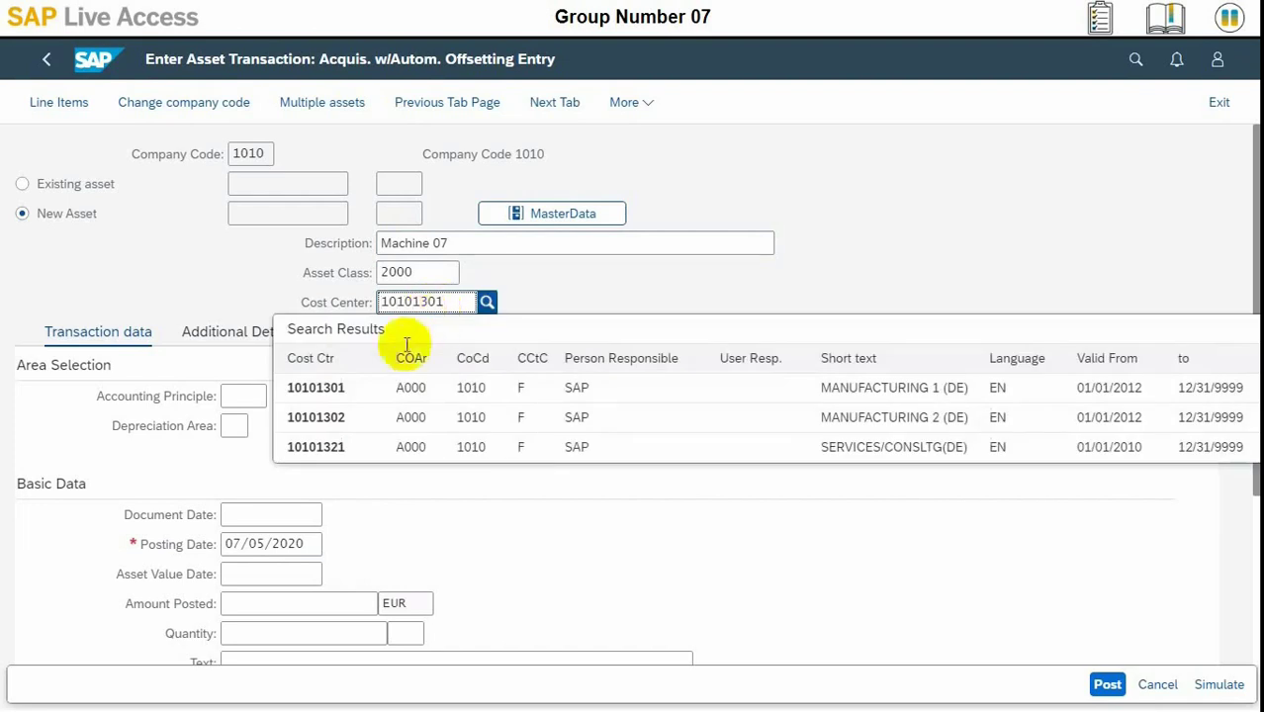
pyautogui.click(371, 388)
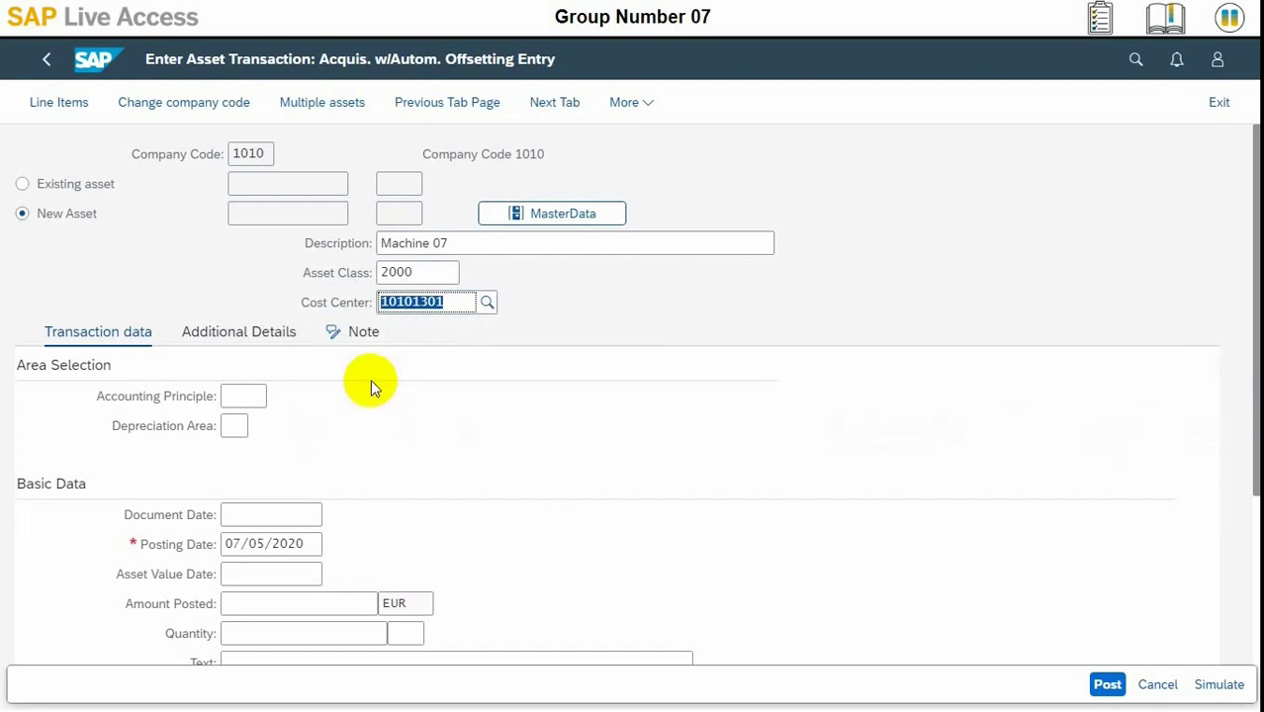
# Set the document date, posting date and asset value date to 01/01/2020
pyautogui.click(248, 512)
pyautogui.write('01/01/')
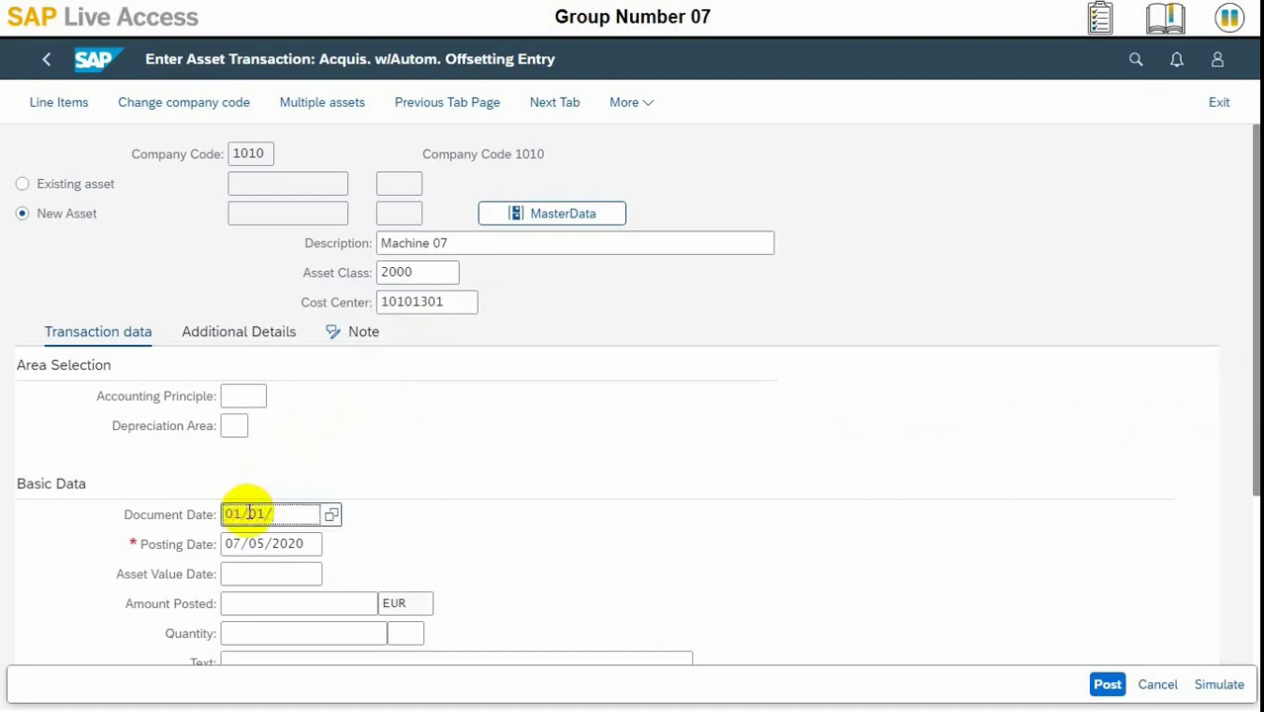
pyautogui.write('2020')
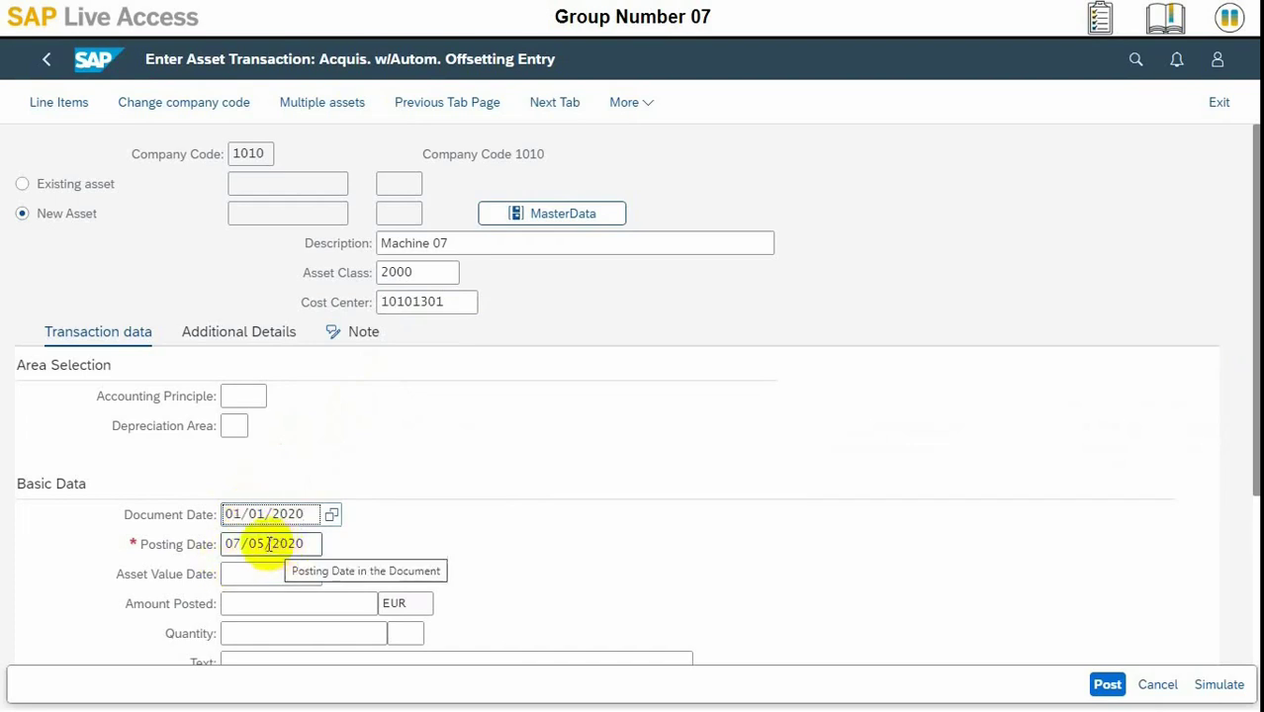
pyautogui.click(262, 544)
pyautogui.moveTo(257, 544); pyautogui.dragTo(222, 542)
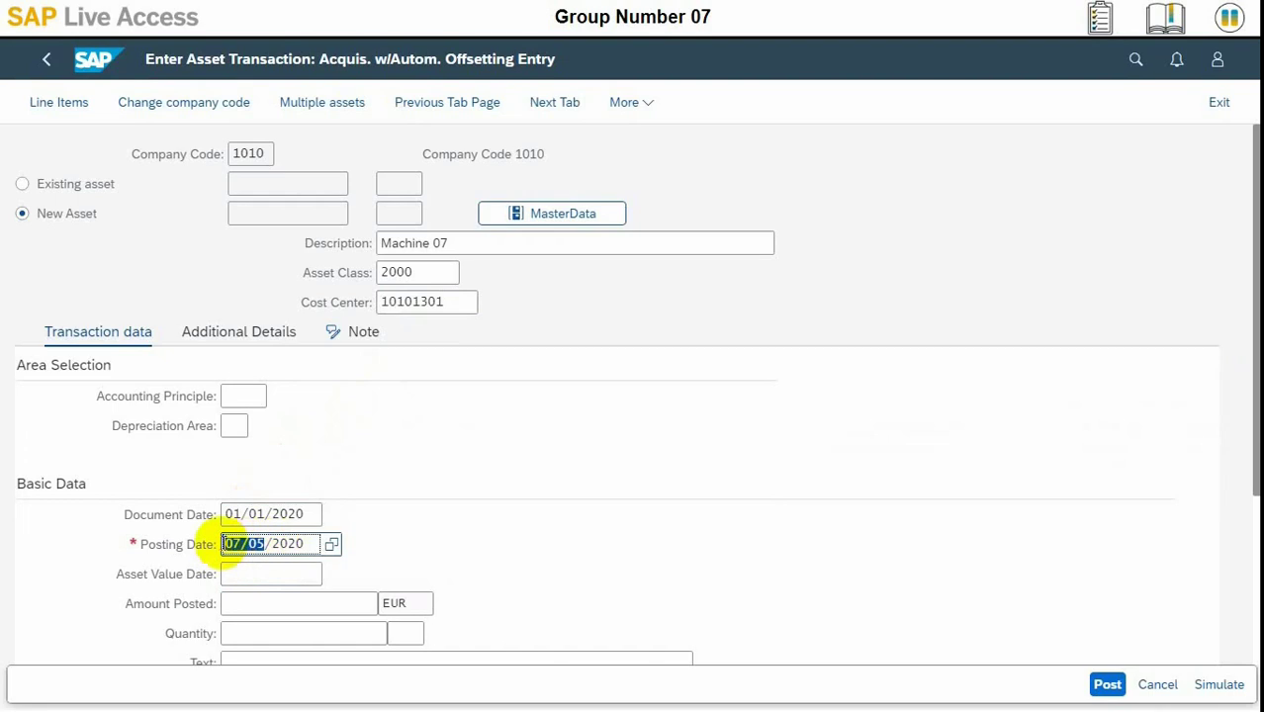
pyautogui.write('01/01')
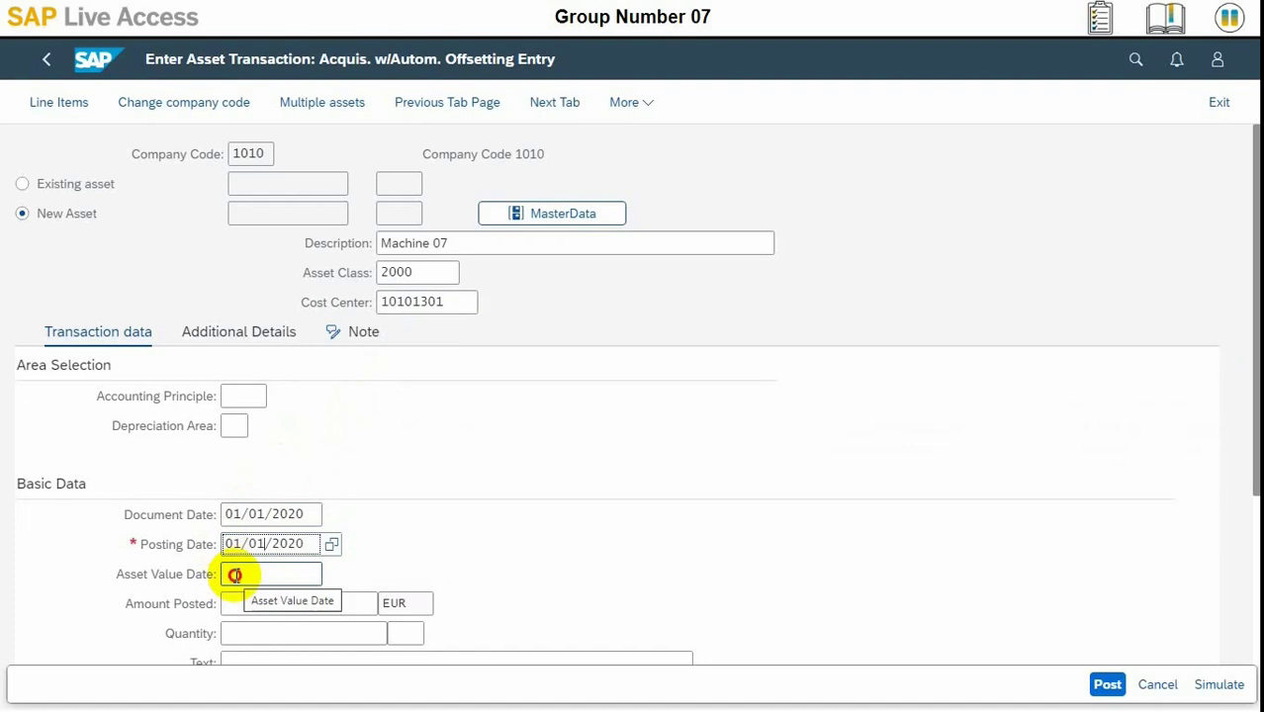
pyautogui.click(236, 575)
pyautogui.write('01/01/')
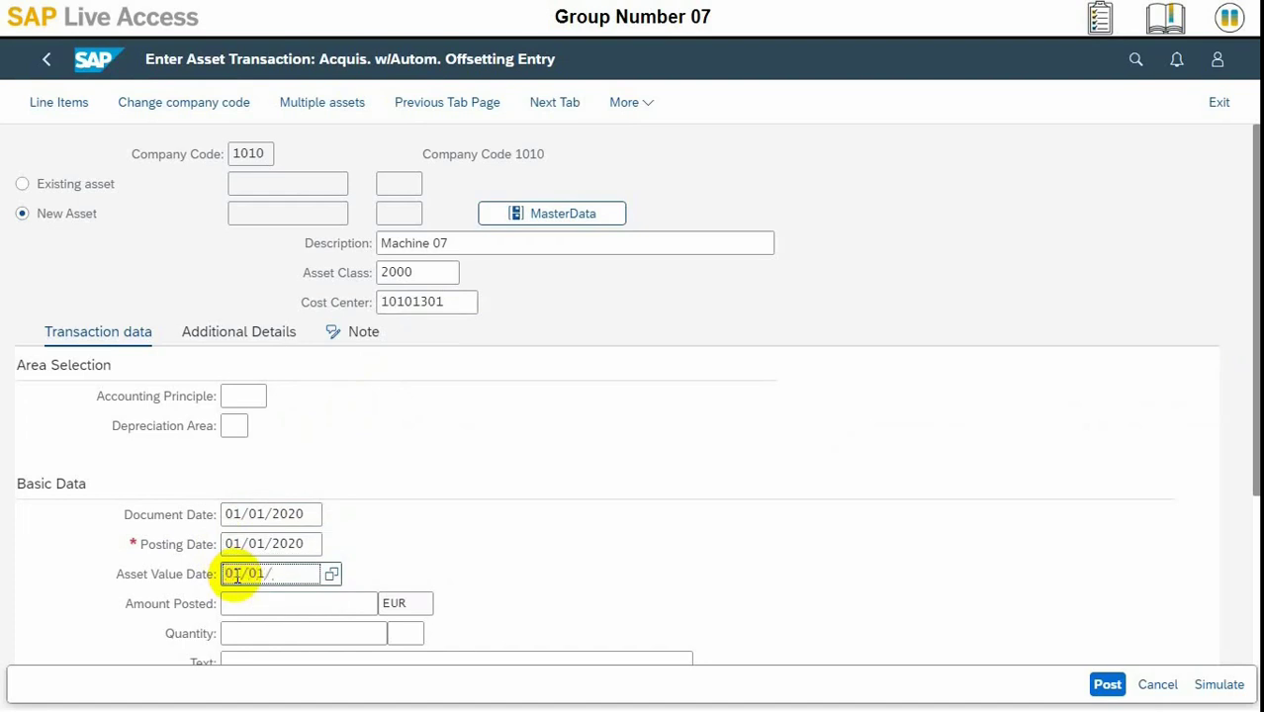
pyautogui.write('2020')
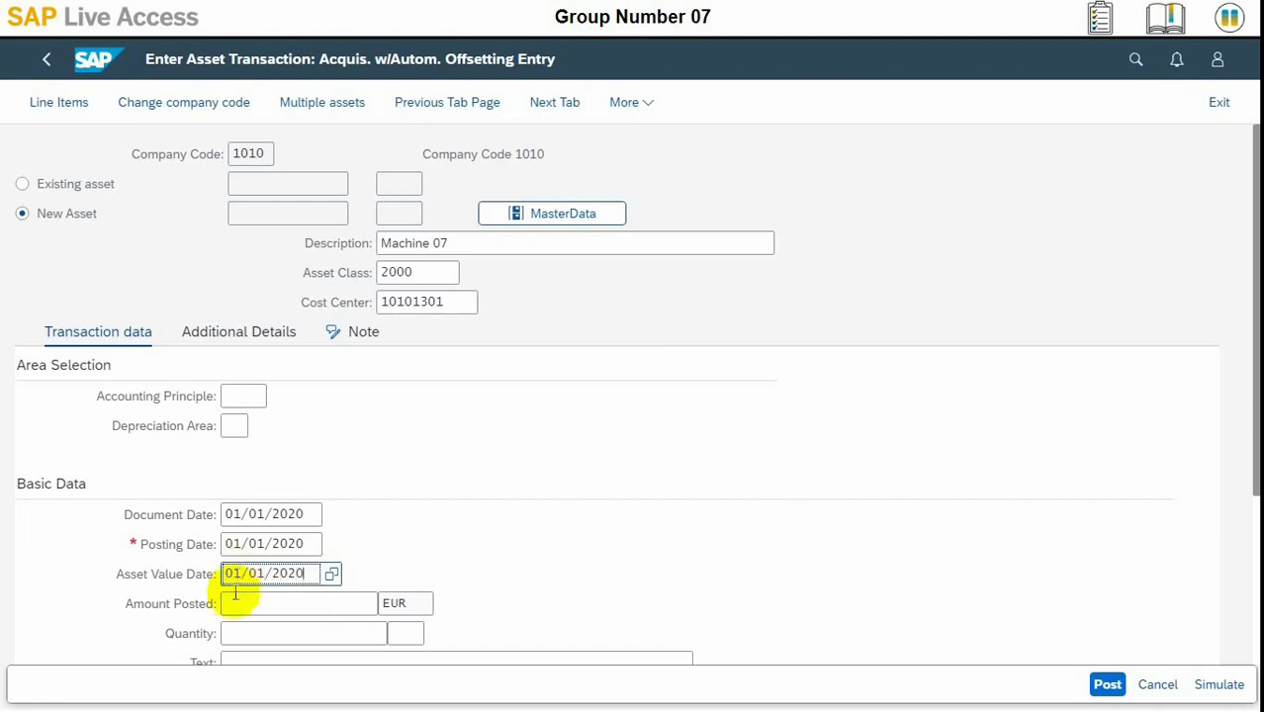
# Enter 50000 EUR as the amount posted, leave the quantity empty, and post the acquisition
pyautogui.click(243, 601)
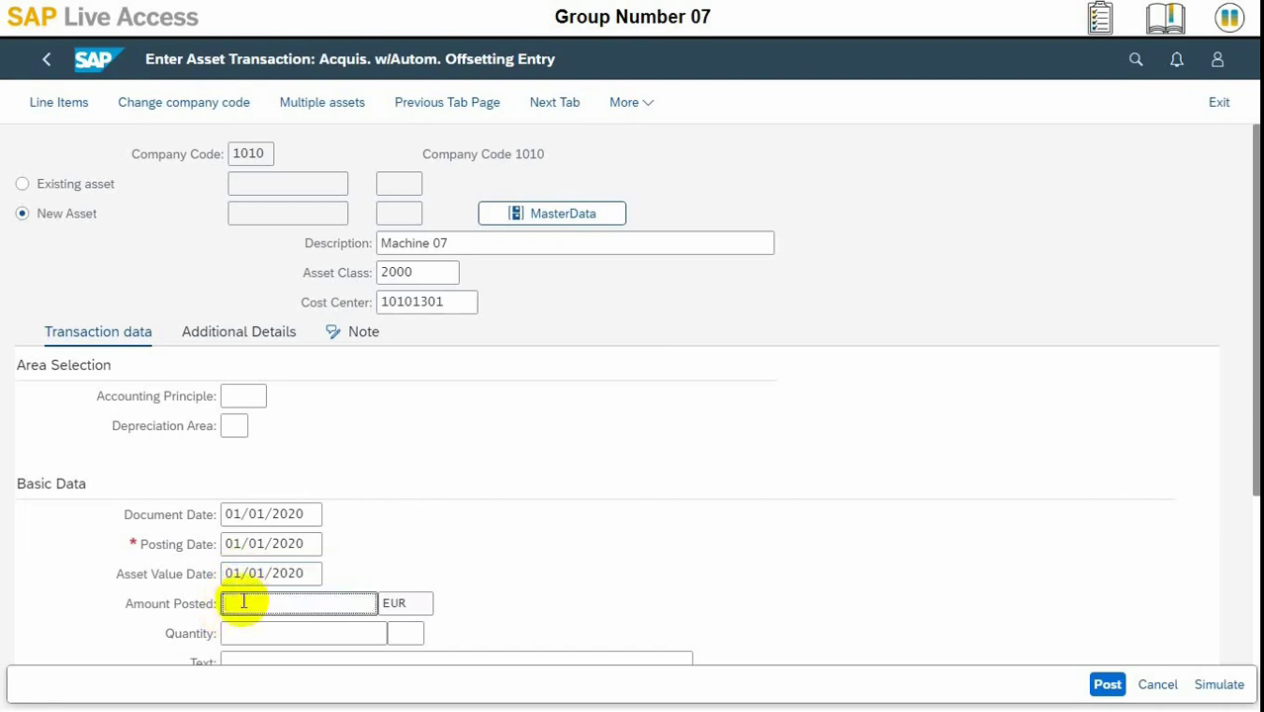
pyautogui.write('50000')
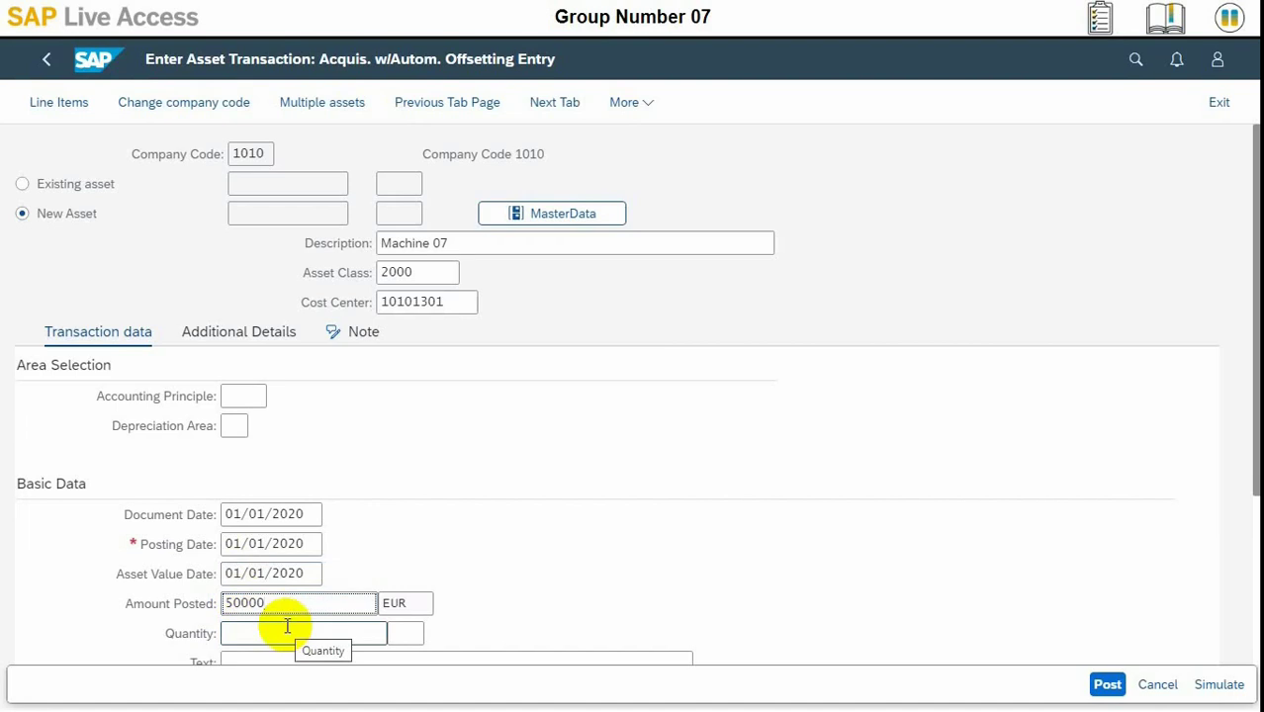
pyautogui.click(287, 631)
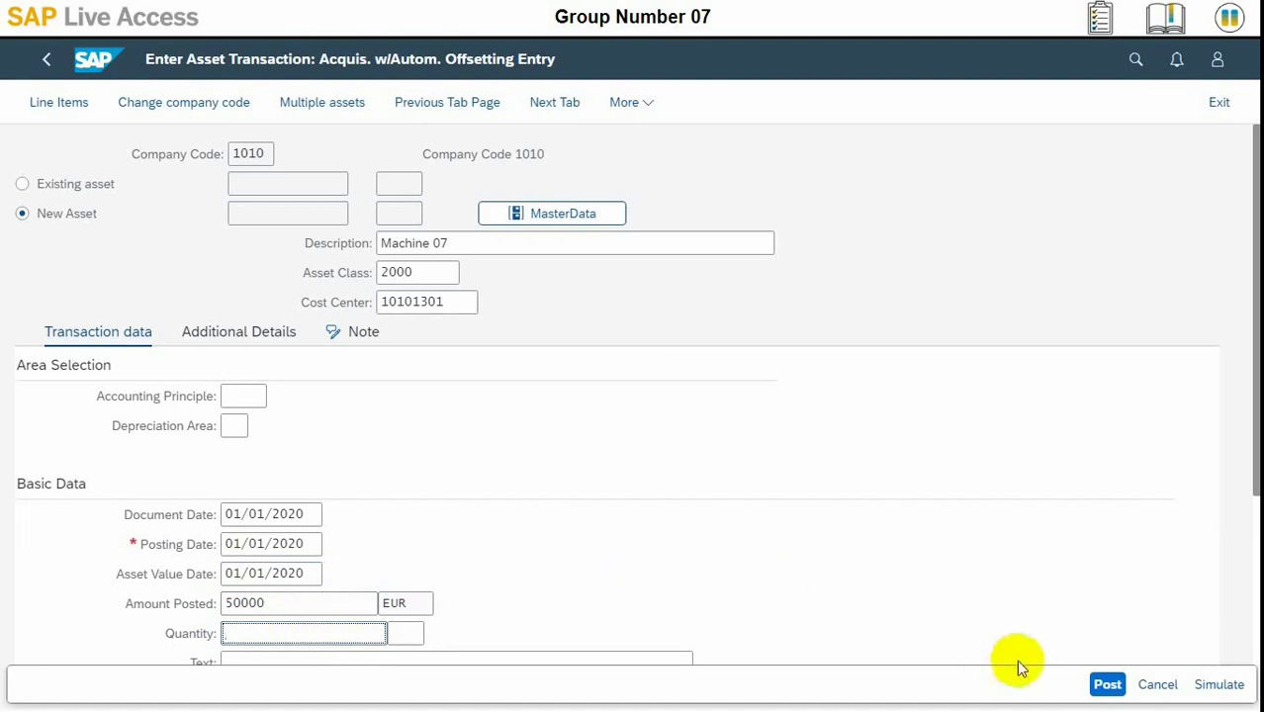
pyautogui.click(1115, 691)
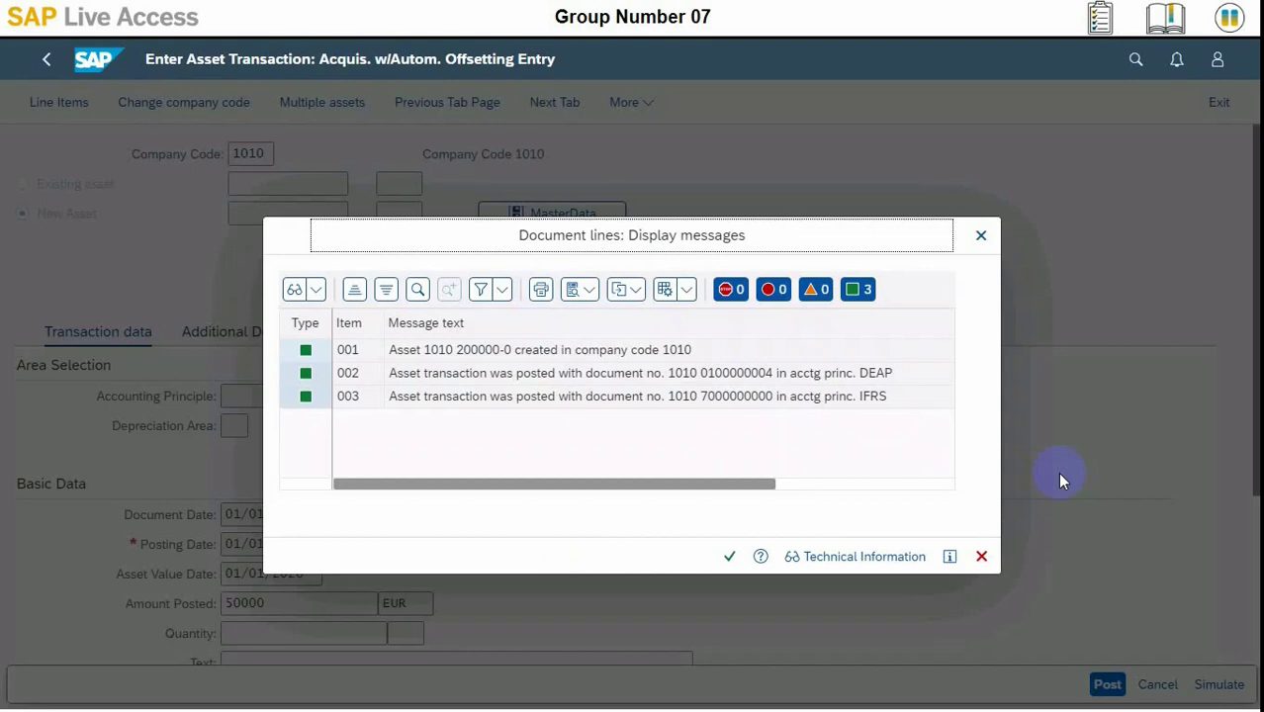
# Copy the new asset's company code and number from the posting messages, and close the message list
pyautogui.click(423, 351)
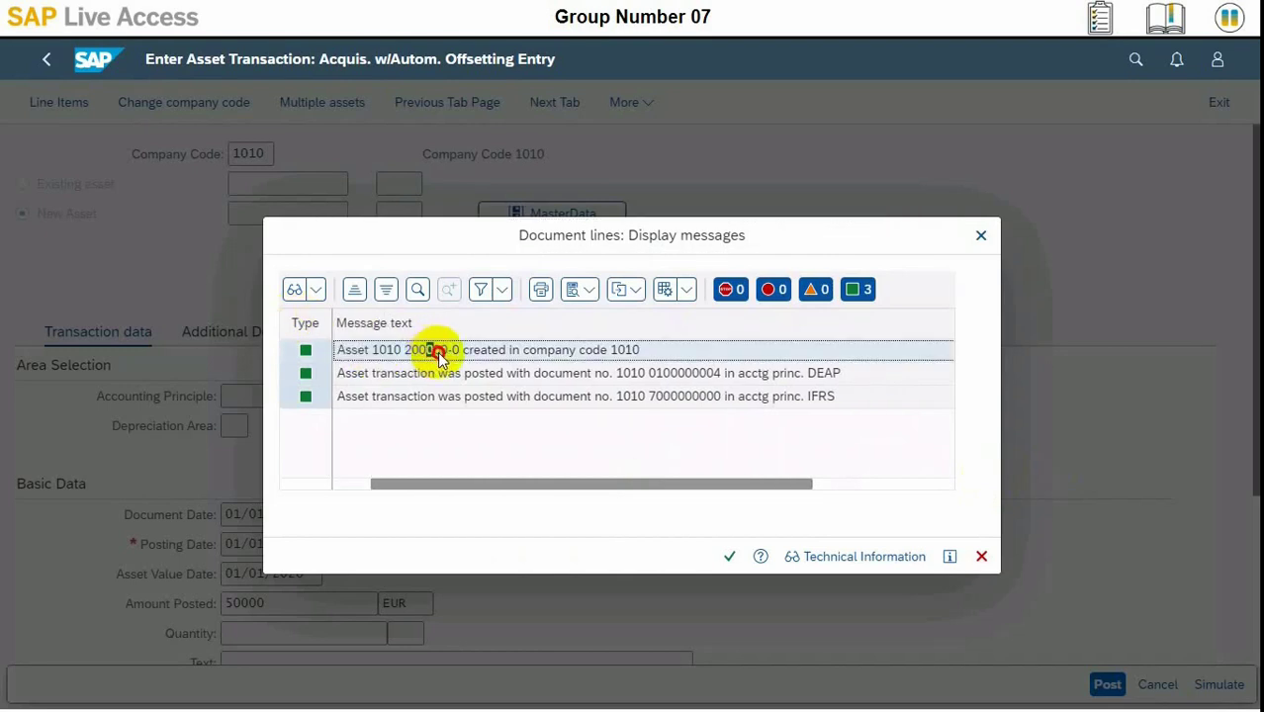
pyautogui.click(436, 351)
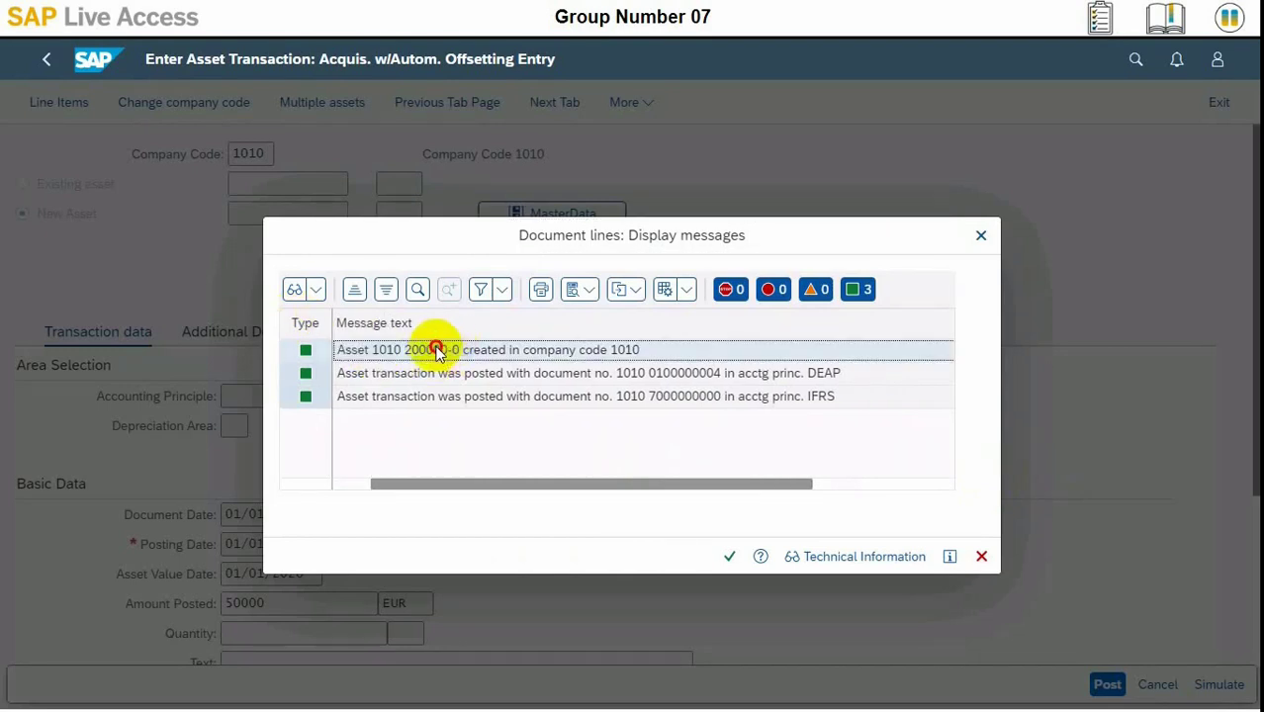
pyautogui.moveTo(436, 351); pyautogui.dragTo(379, 354)
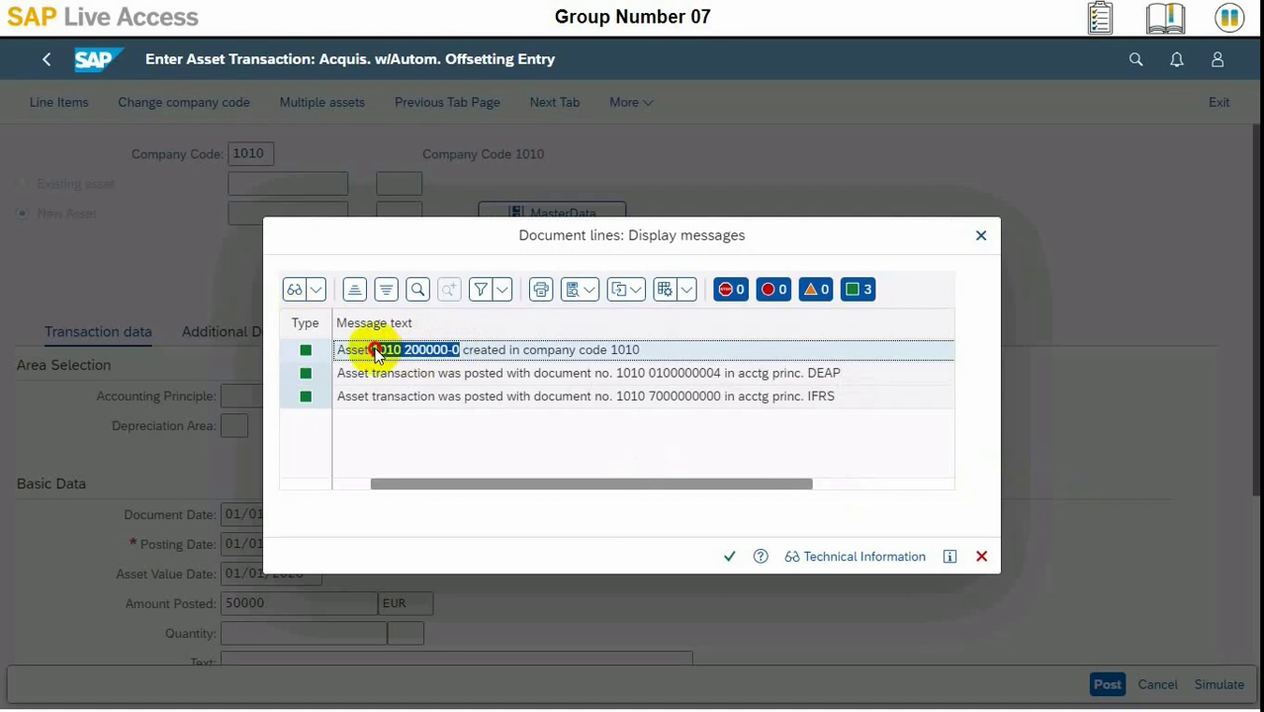
pyautogui.rightClick(384, 357)
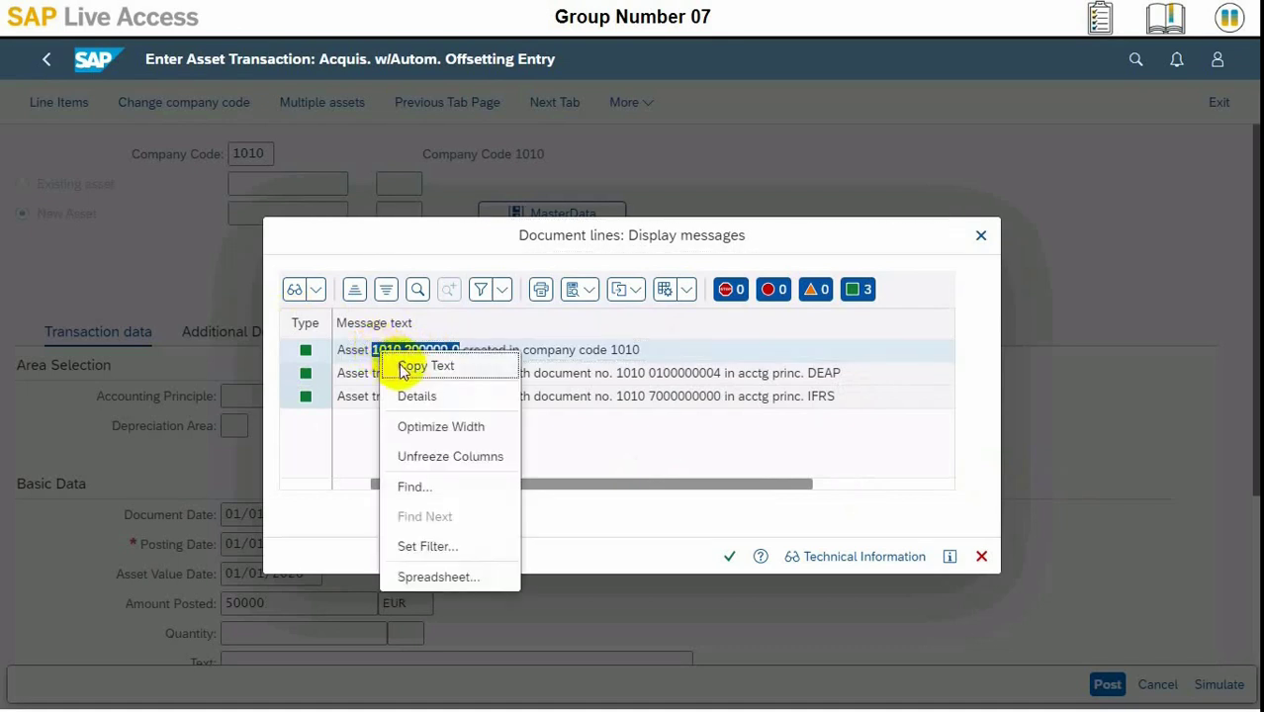
pyautogui.click(405, 365)
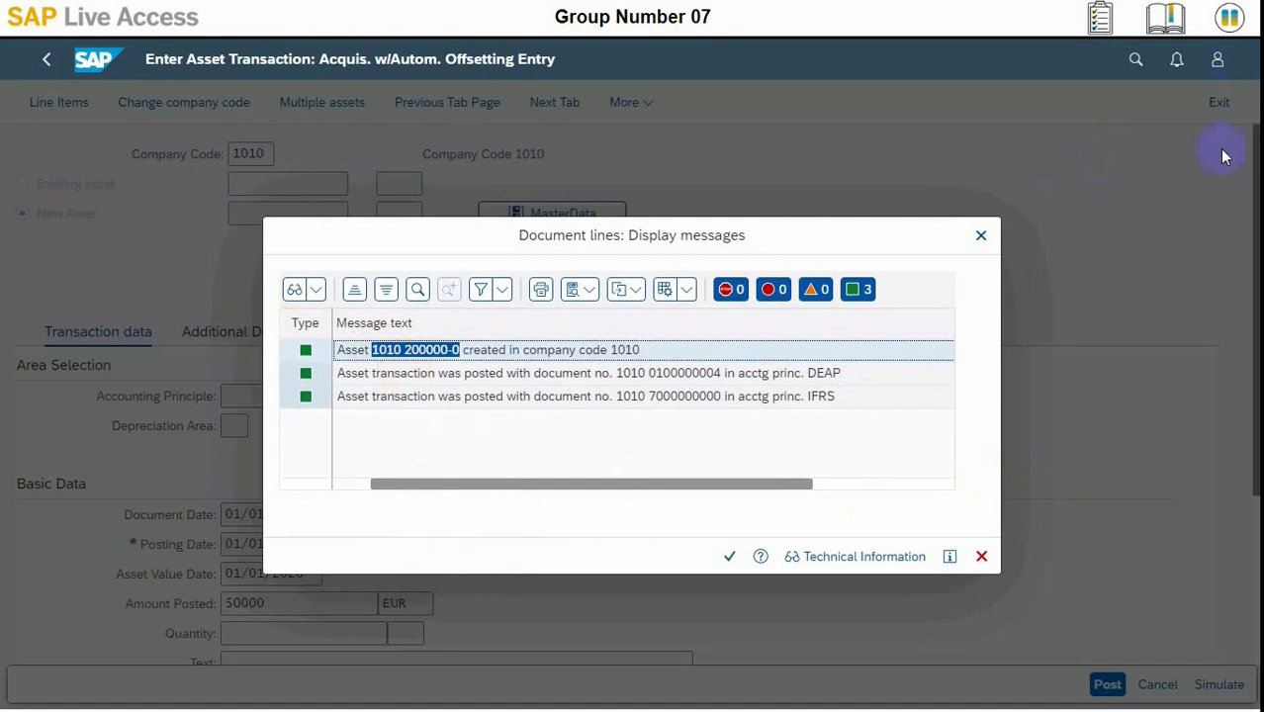
pyautogui.click(1173, 195)
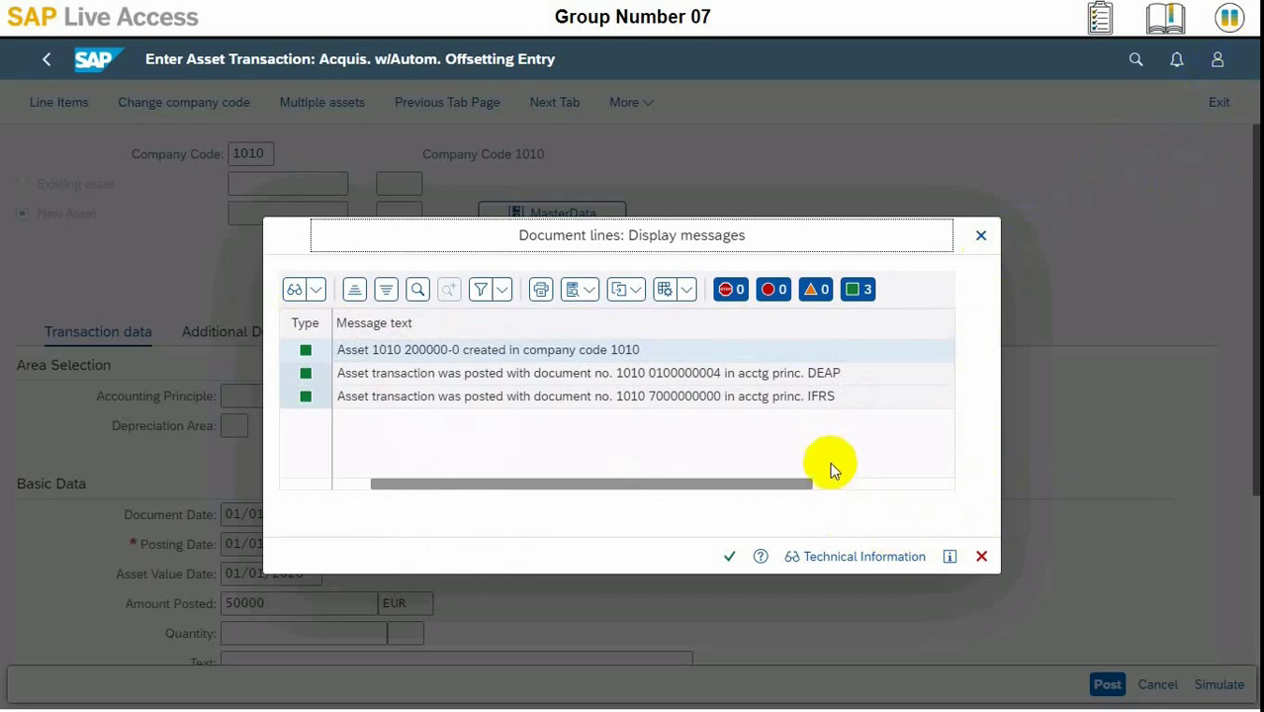
pyautogui.click(730, 557)
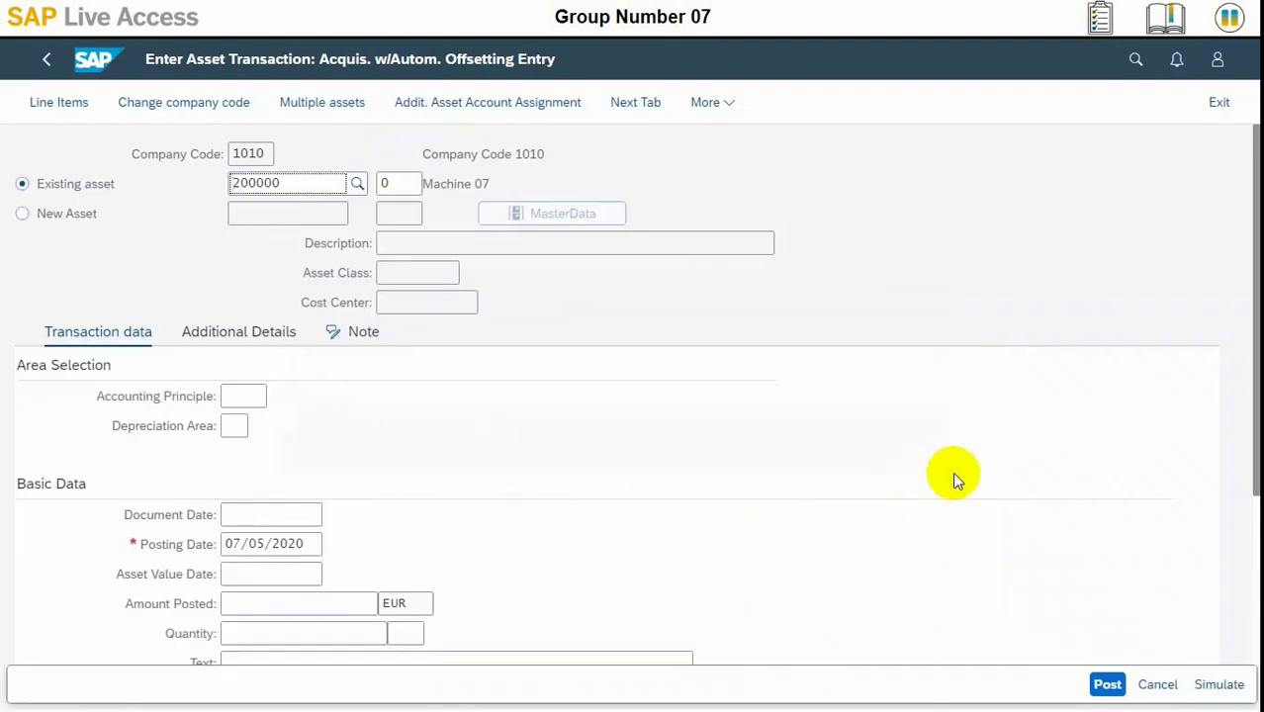
# Display the asset values for the newly posted Machine 07 asset and review its book depreciation key figures
pyautogui.click(846, 102)
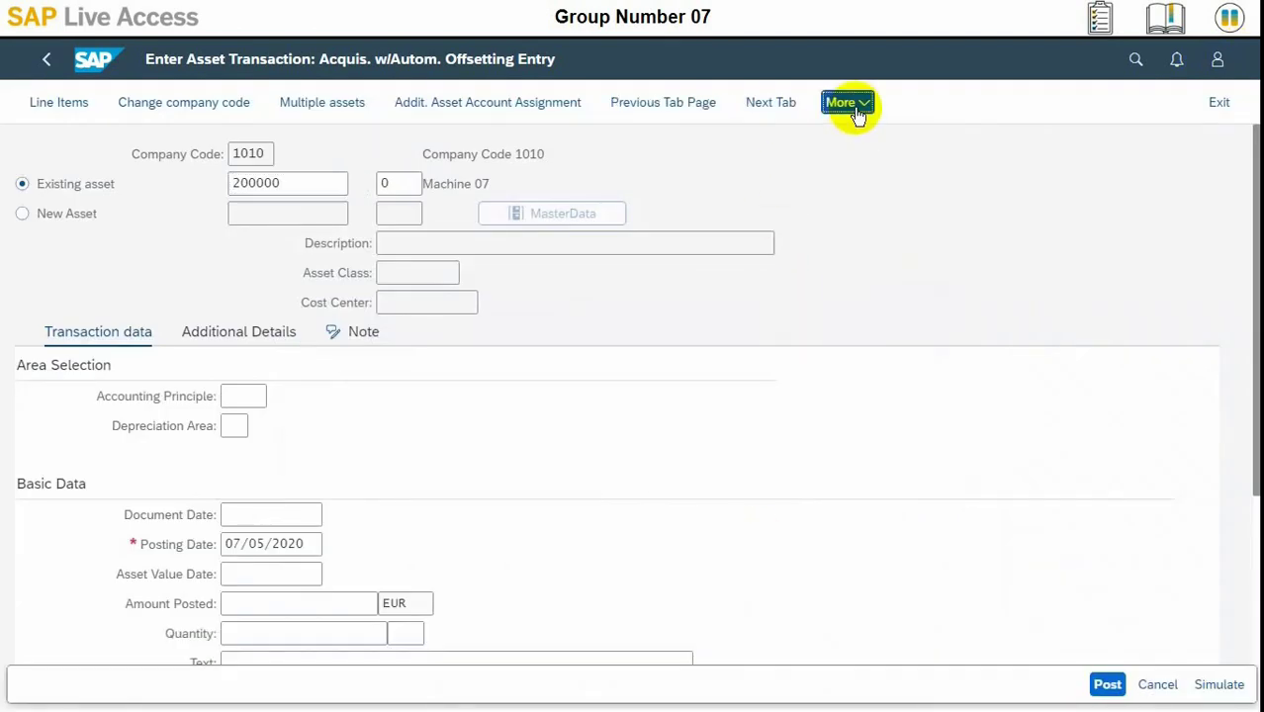
pyautogui.moveTo(821, 247)
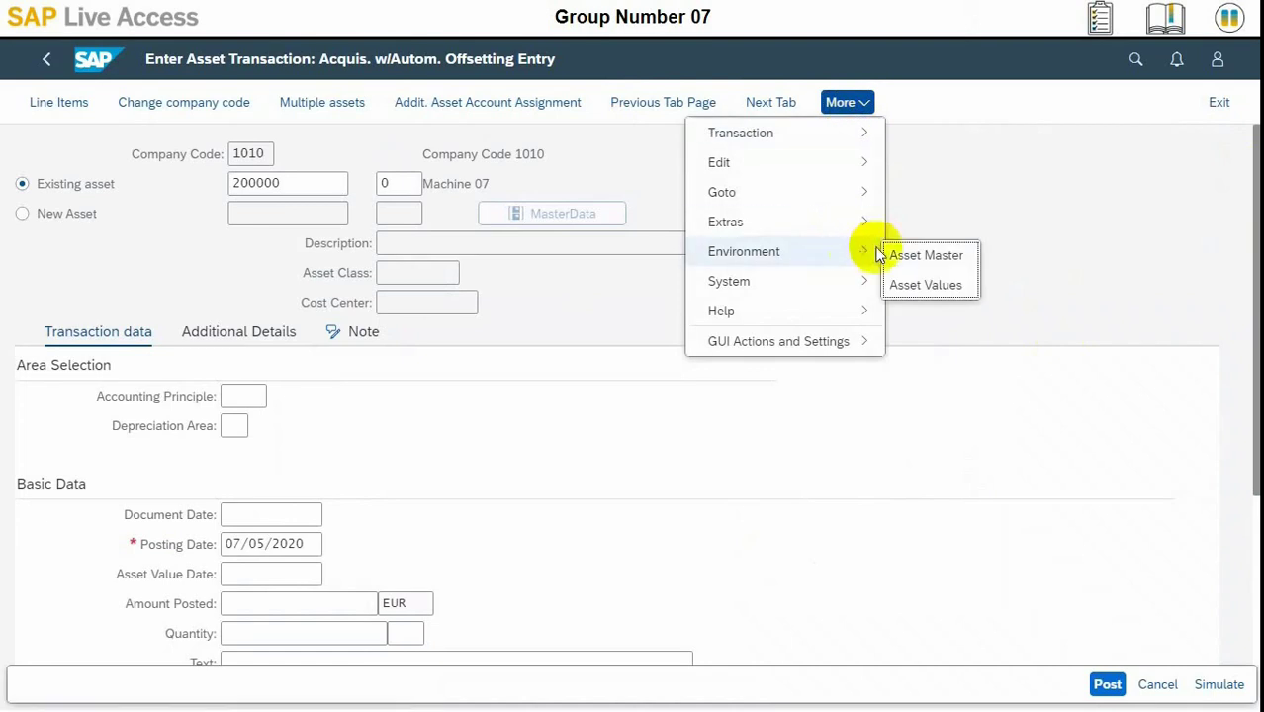
pyautogui.click(929, 285)
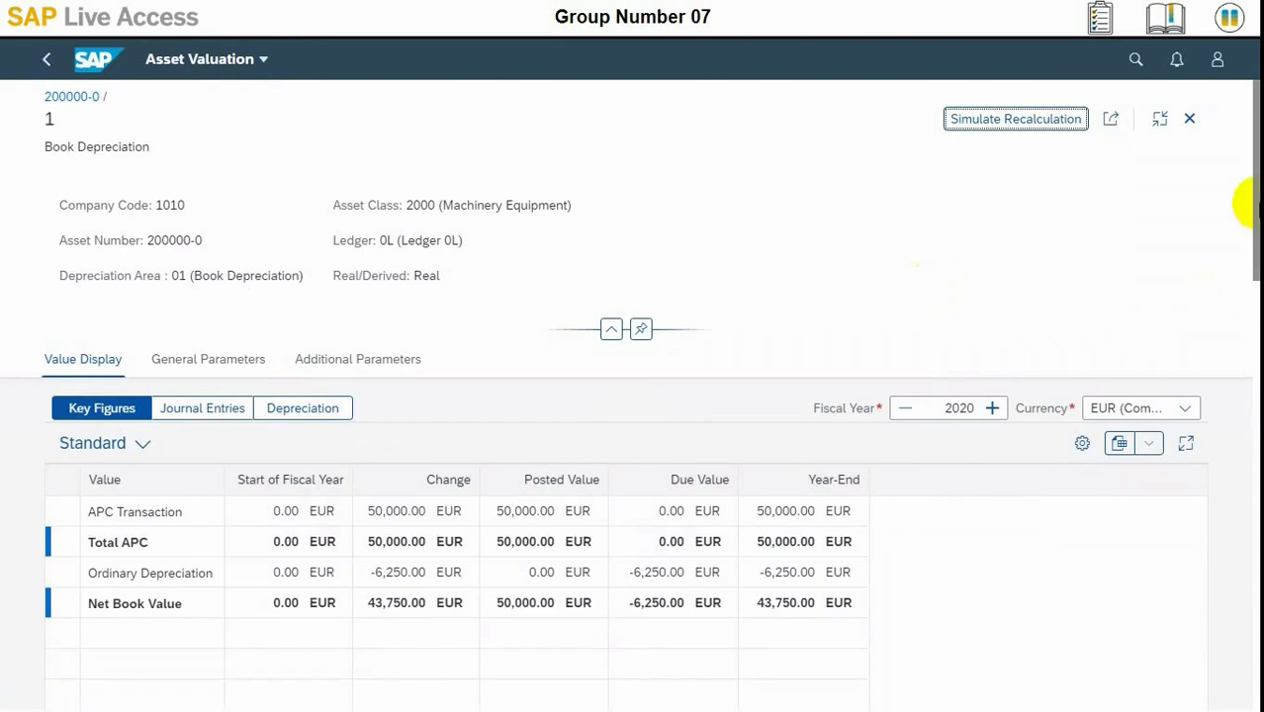
pyautogui.moveTo(1258, 207)
pyautogui.mouseDown()
pyautogui.moveTo(1243, 625)
pyautogui.moveTo(1243, 191)
pyautogui.mouseUp()
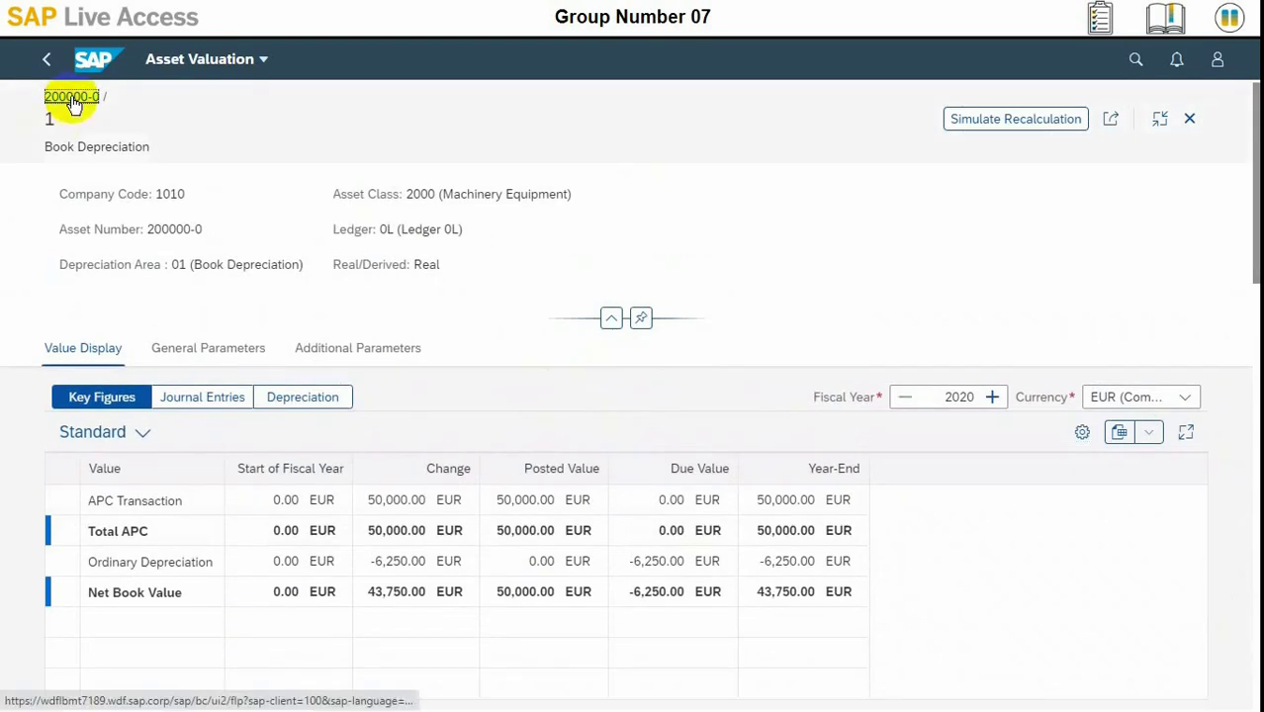
# From the asset's master record, go to its valuation and open depreciation area 32 (IFRS)
pyautogui.click(71, 96)
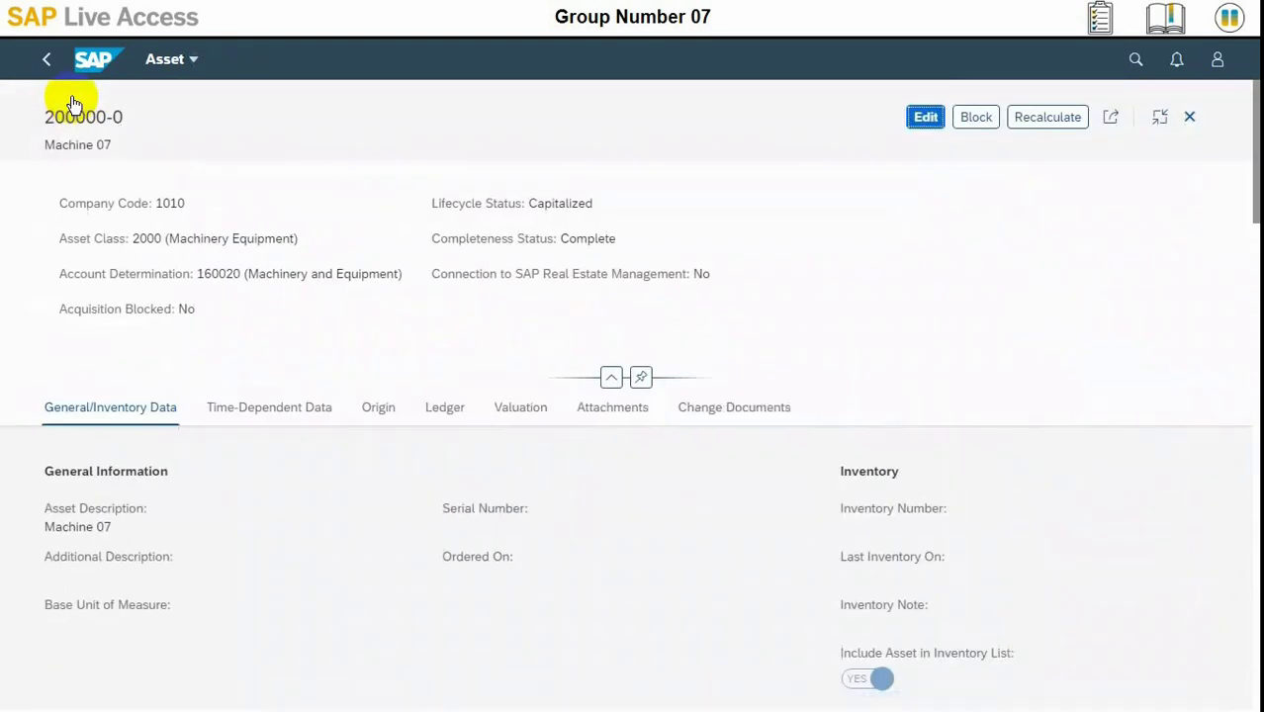
pyautogui.click(500, 408)
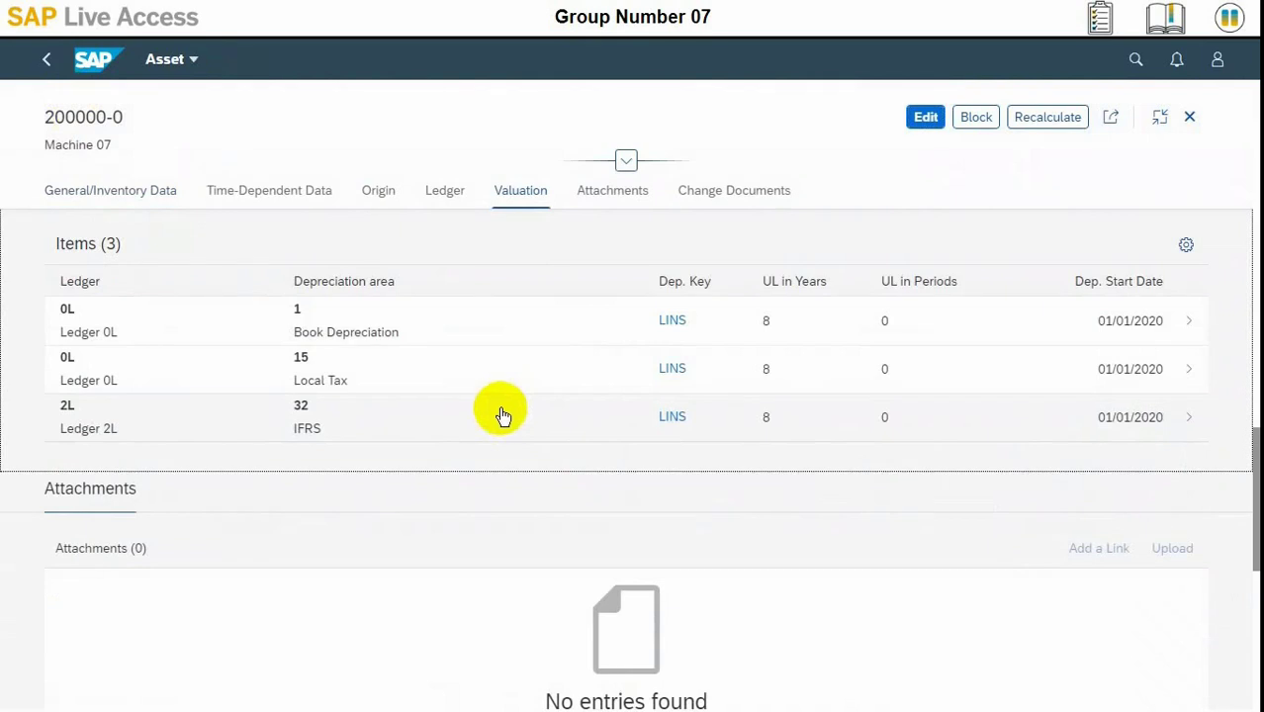
pyautogui.click(300, 413)
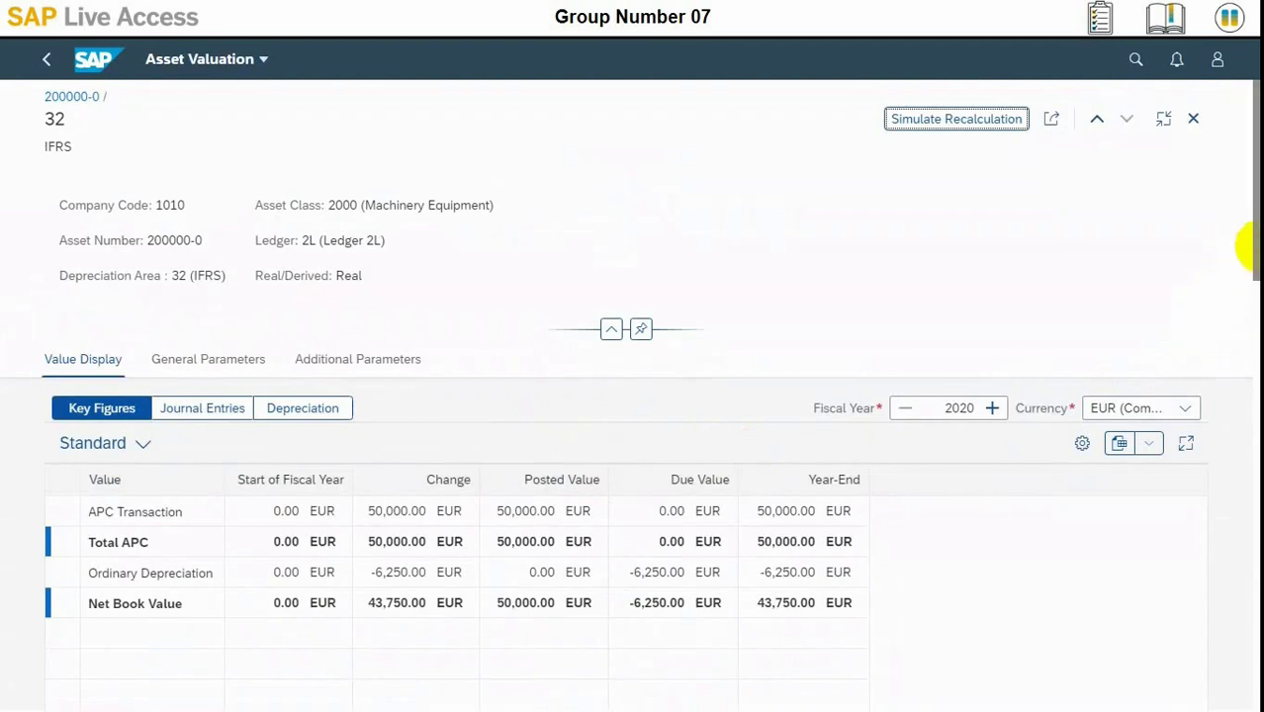
pyautogui.moveTo(1250, 254)
pyautogui.mouseDown()
pyautogui.moveTo(1236, 649)
pyautogui.moveTo(1249, 249)
pyautogui.mouseUp()
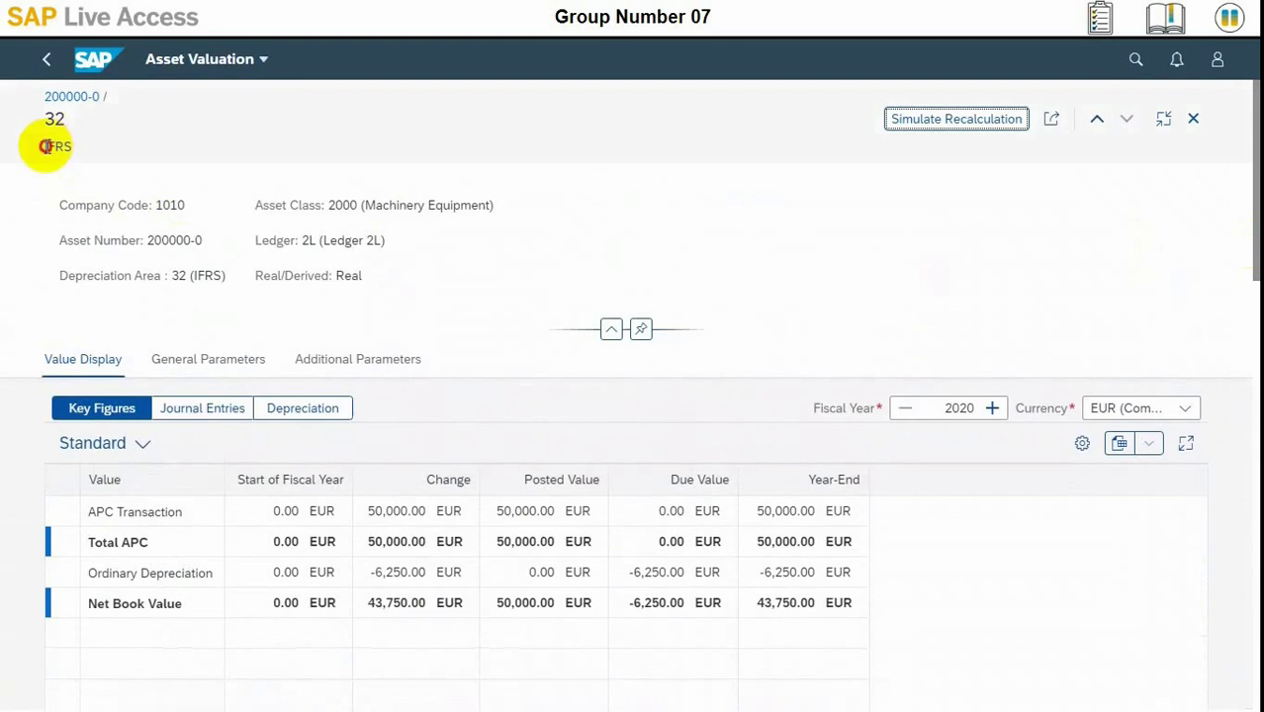
pyautogui.moveTo(46, 147); pyautogui.dragTo(96, 148)
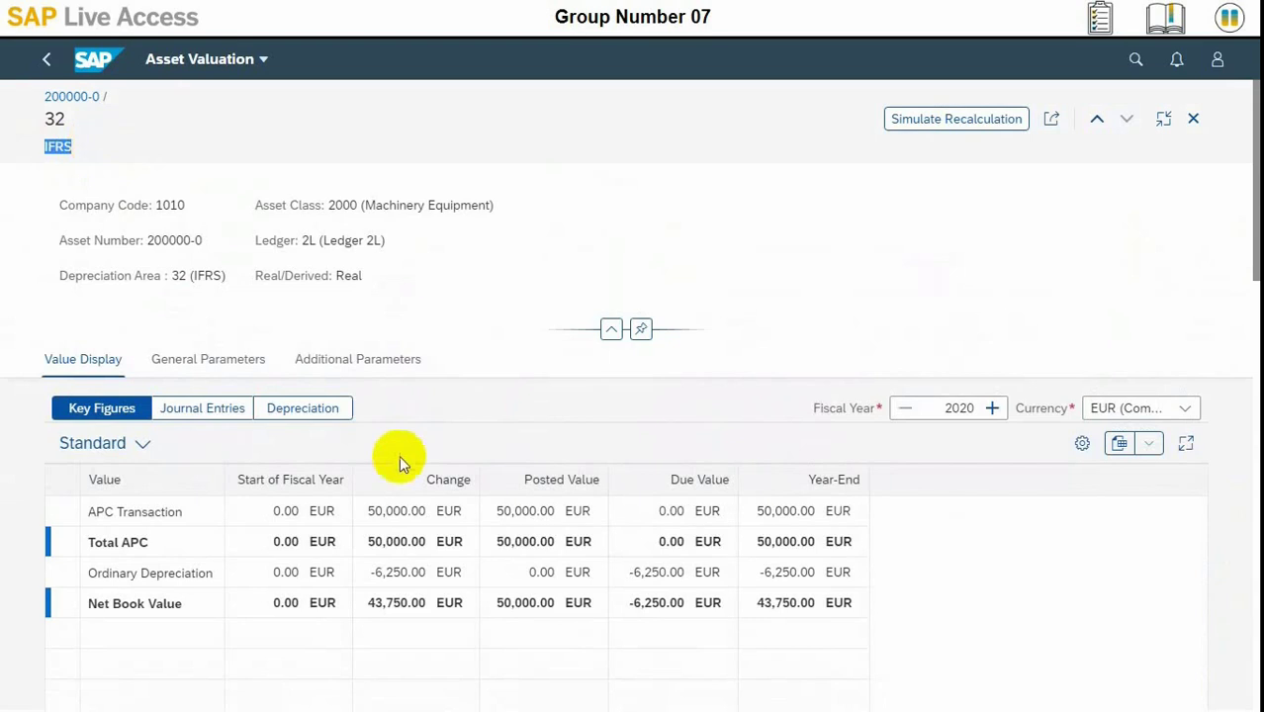
# Show the journal entries of the IFRS depreciation area and display the document of the acquisition entry
pyautogui.click(220, 411)
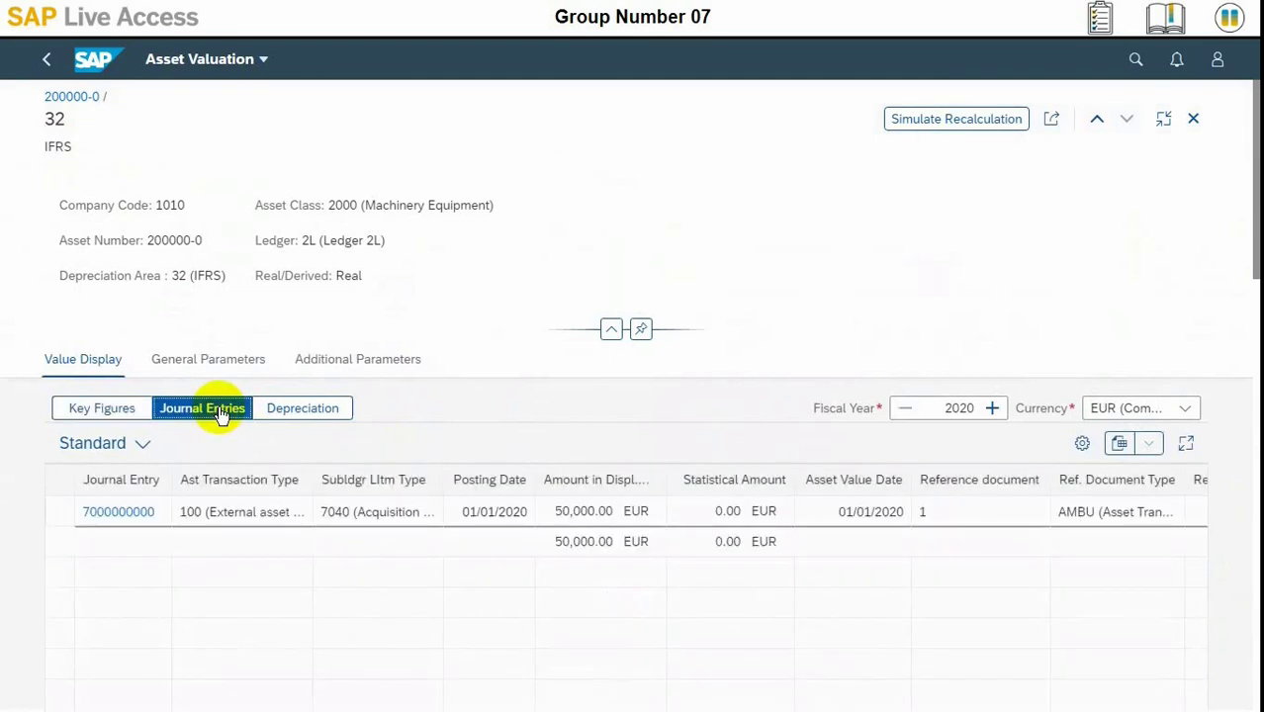
pyautogui.click(374, 510)
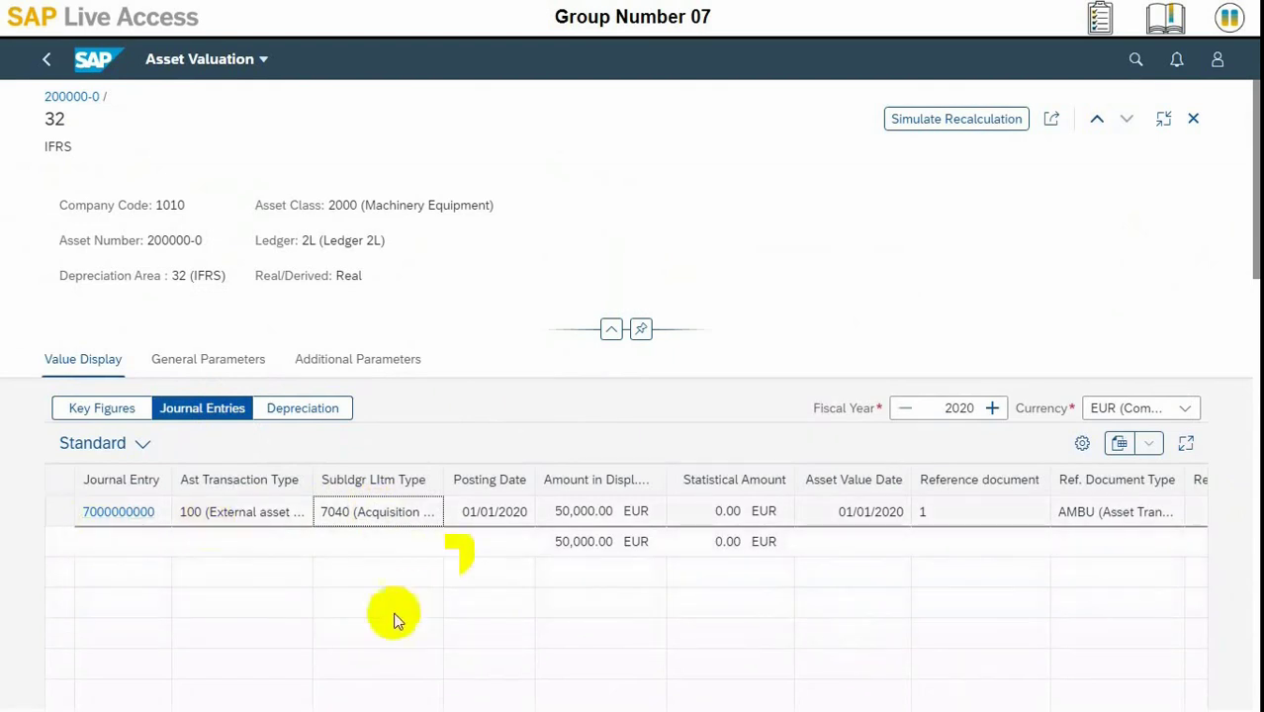
pyautogui.click(118, 512)
pyautogui.click(294, 439)
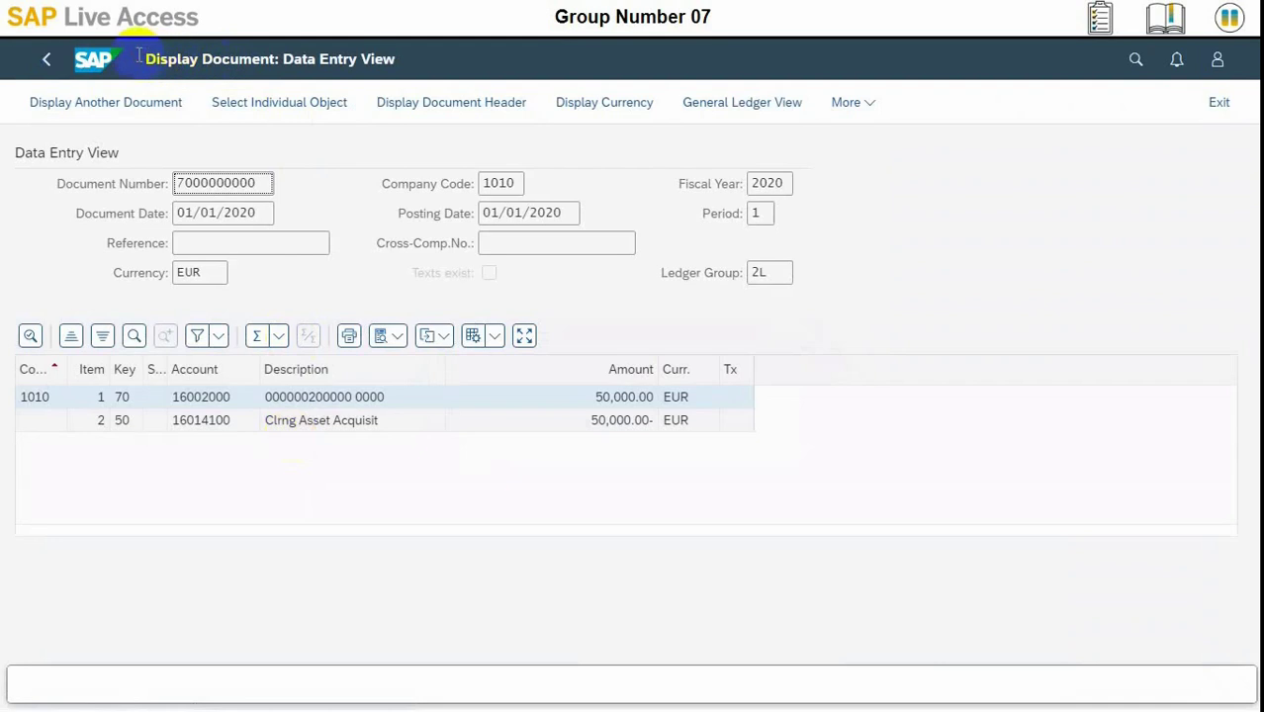
# Switch the displayed acquisition document from the data entry view to its Asset Accounting view
pyautogui.moveTo(199, 58); pyautogui.dragTo(408, 74)
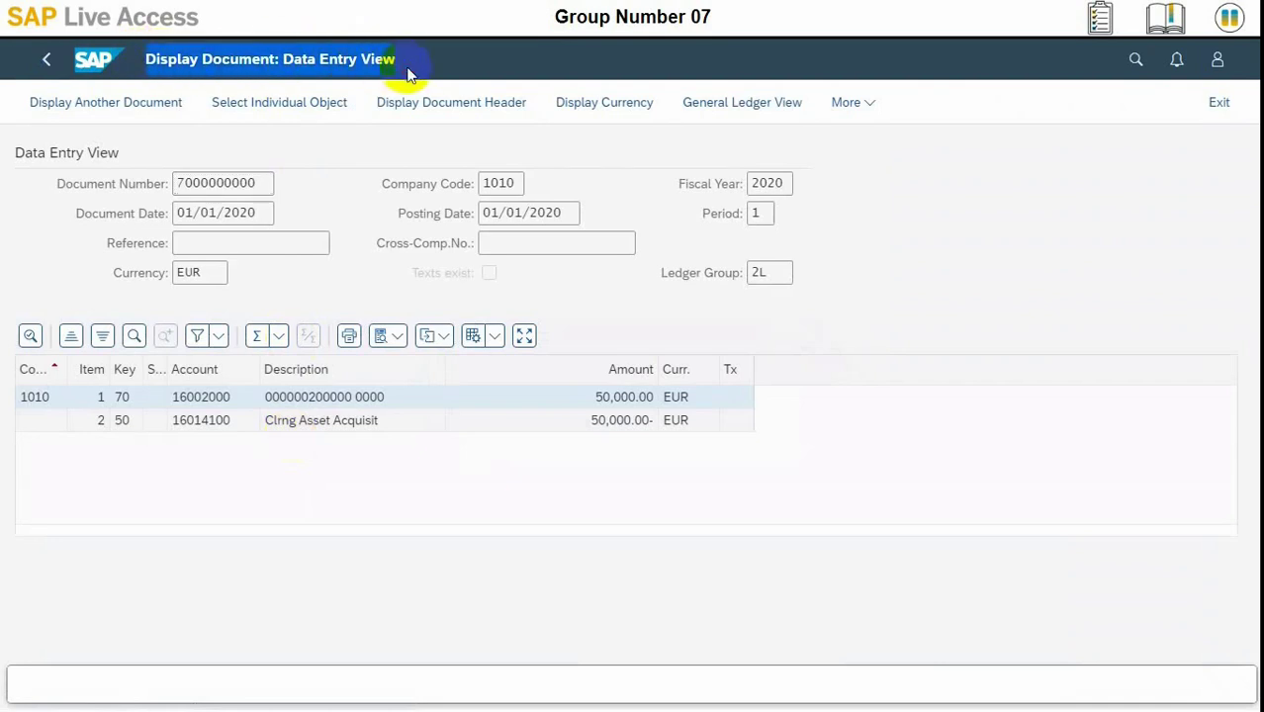
pyautogui.click(865, 114)
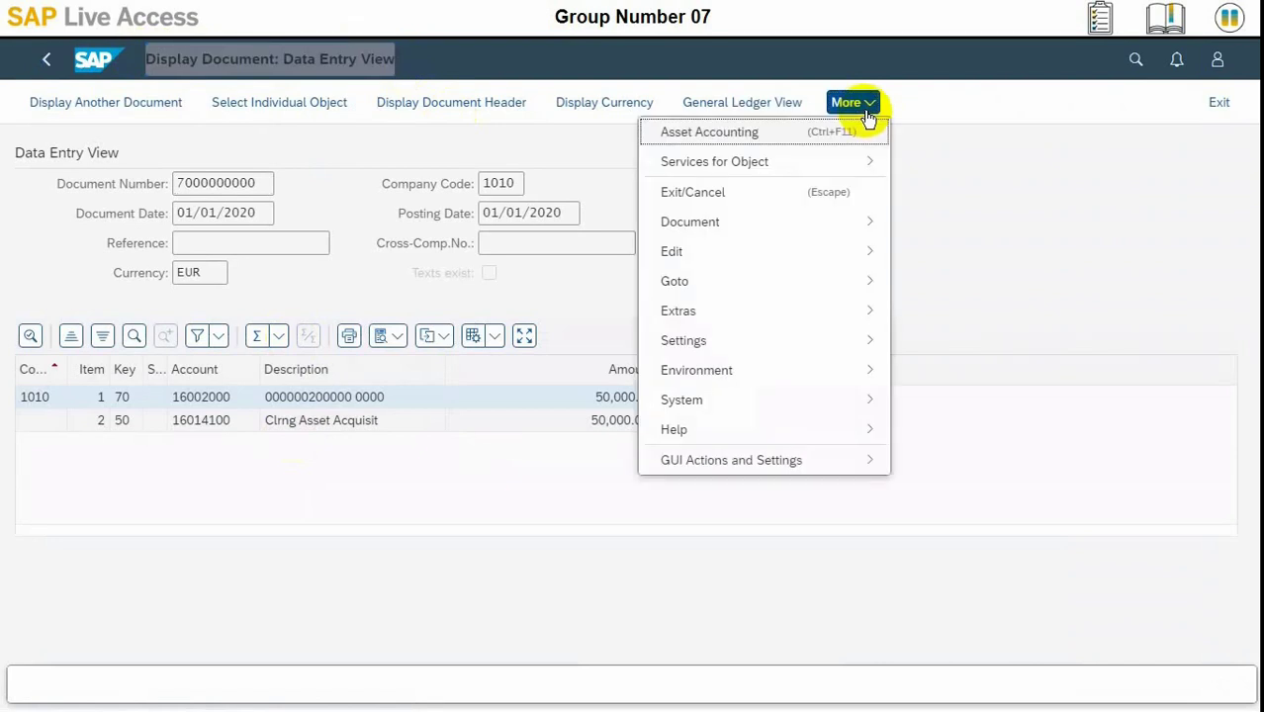
pyautogui.click(809, 134)
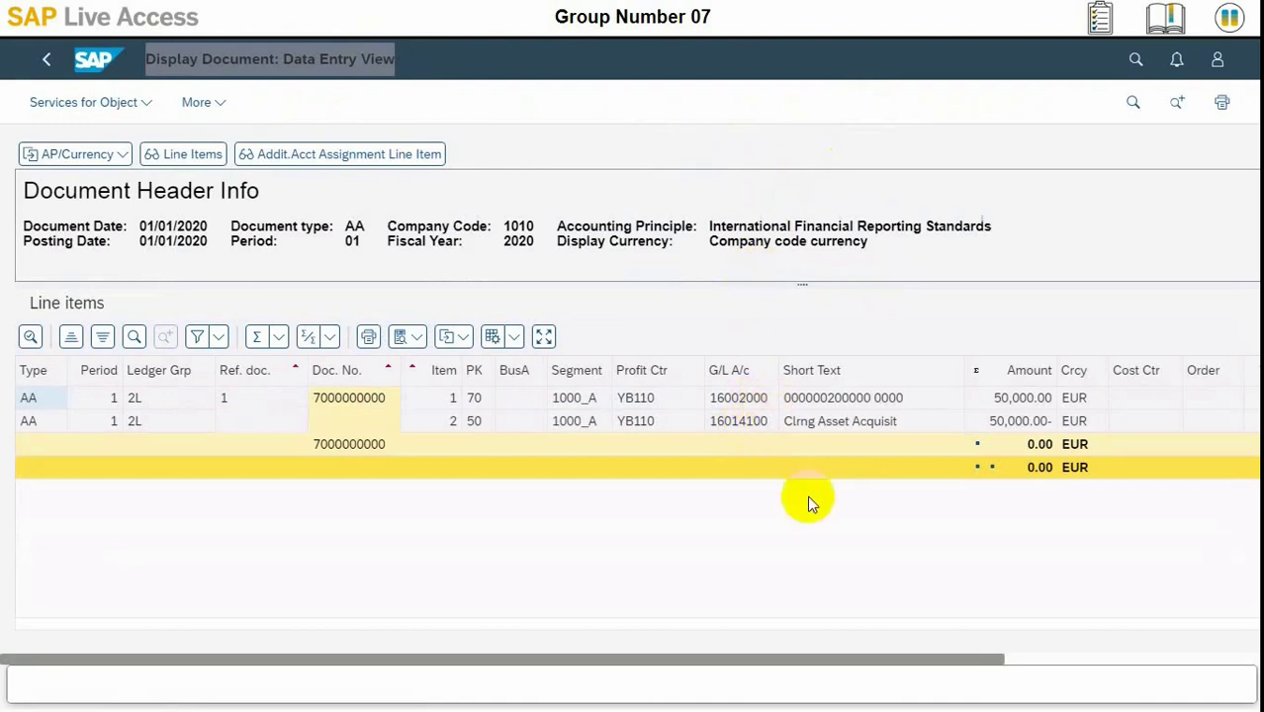
# Check the G/L account, short text and amount of the asset and clearing line items, and return to the home page
pyautogui.moveTo(866, 658); pyautogui.dragTo(907, 657)
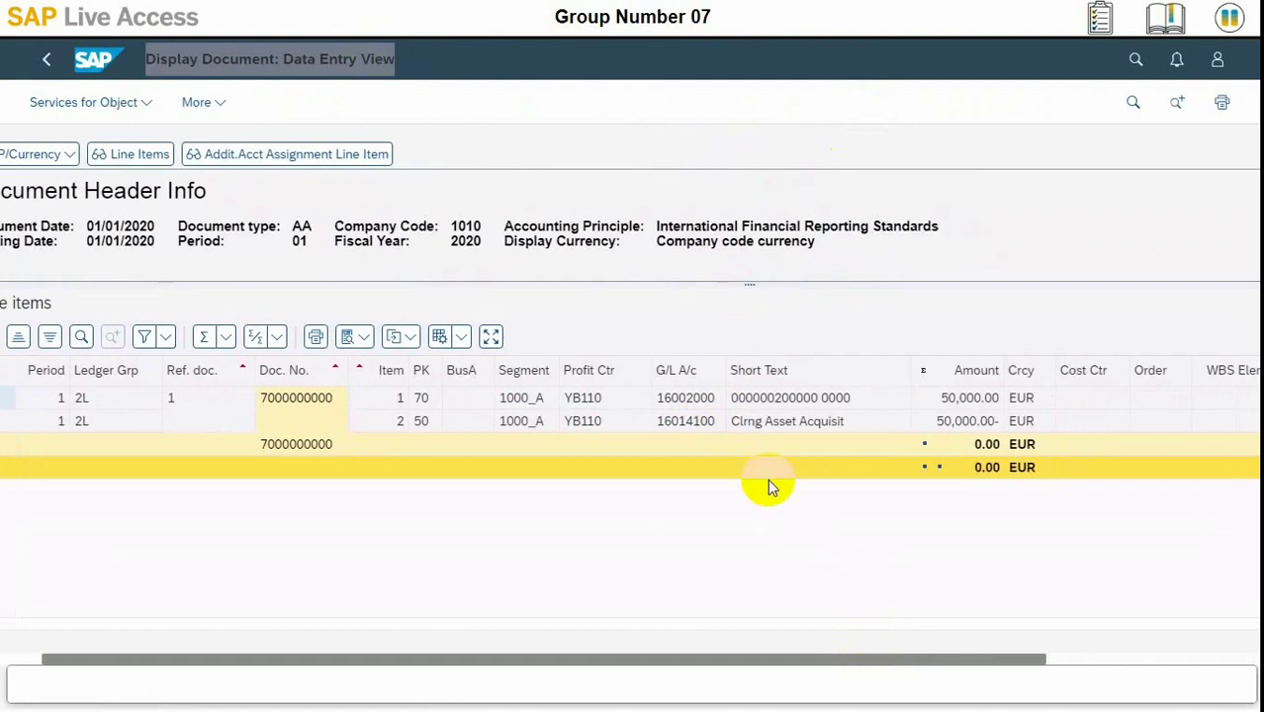
pyautogui.doubleClick(657, 397)
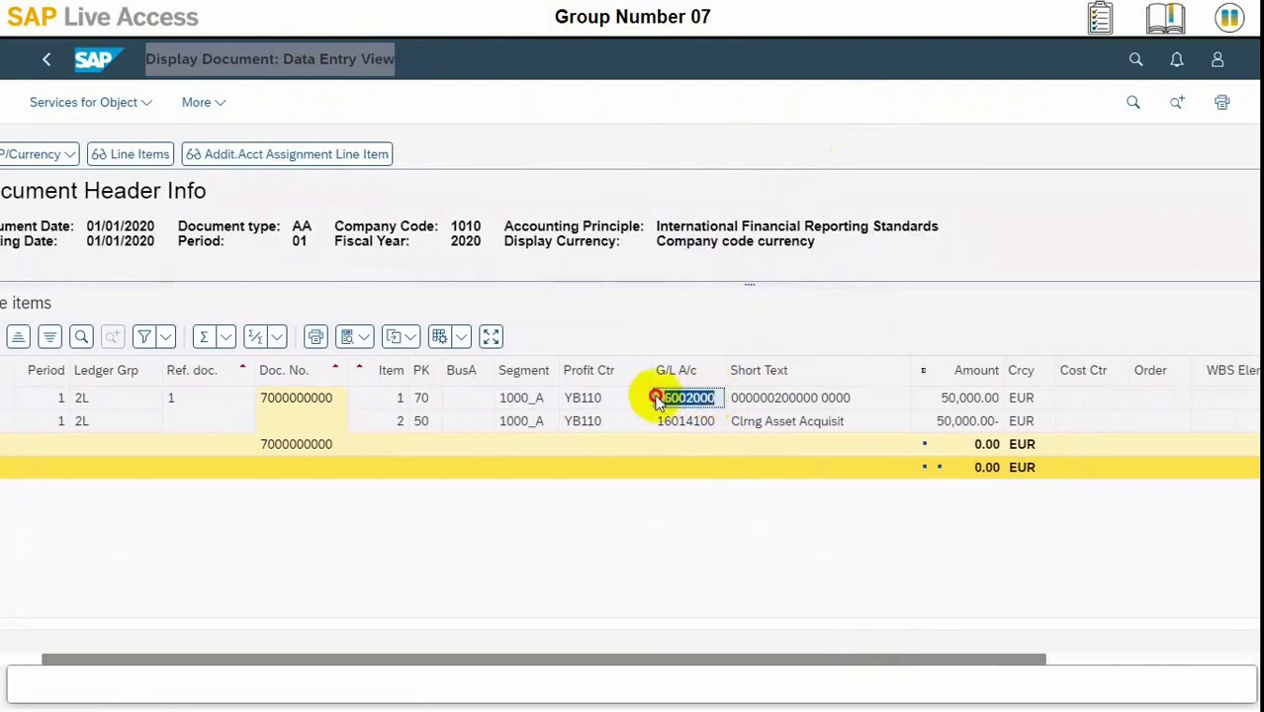
pyautogui.moveTo(938, 400); pyautogui.dragTo(997, 397)
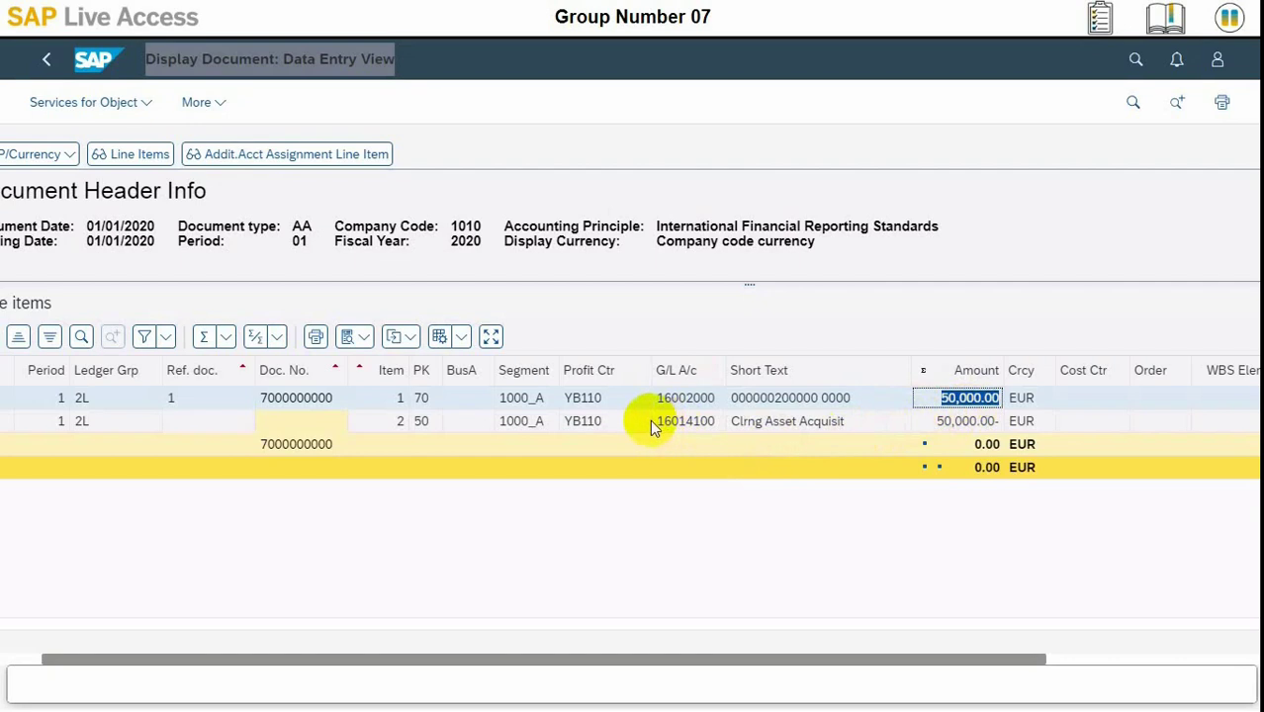
pyautogui.moveTo(658, 422); pyautogui.dragTo(837, 420)
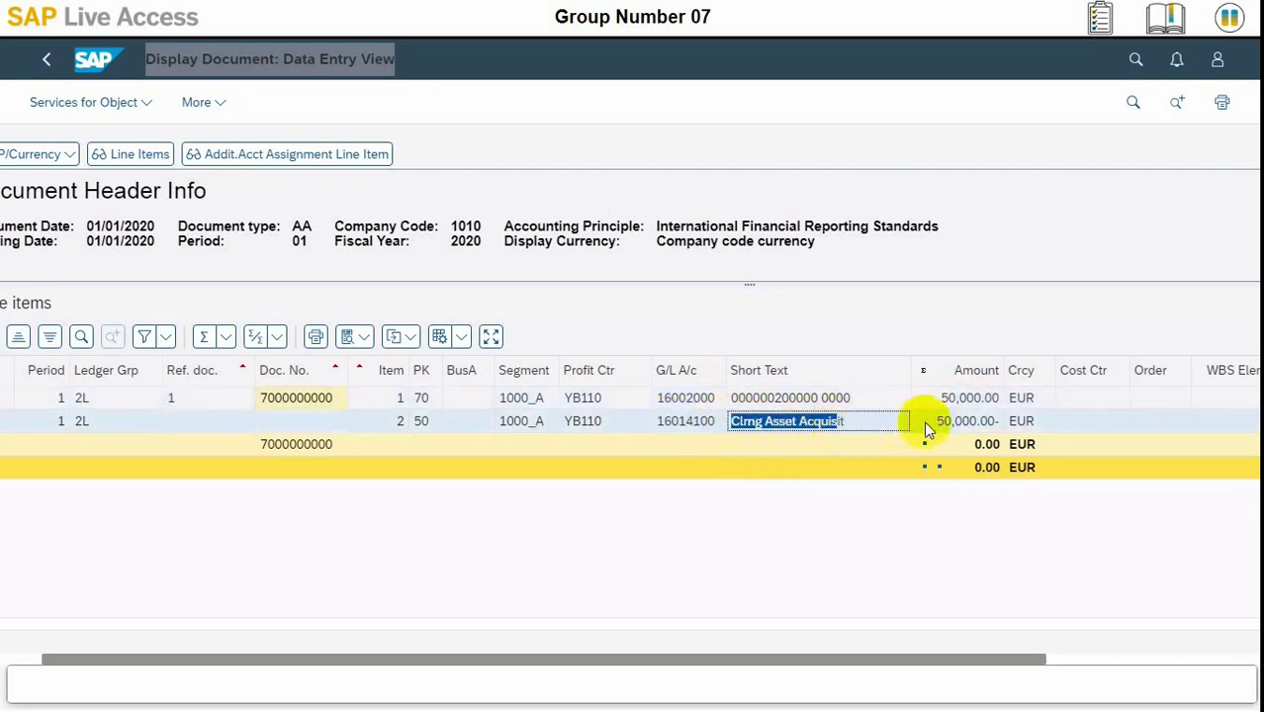
pyautogui.moveTo(971, 420); pyautogui.dragTo(996, 425)
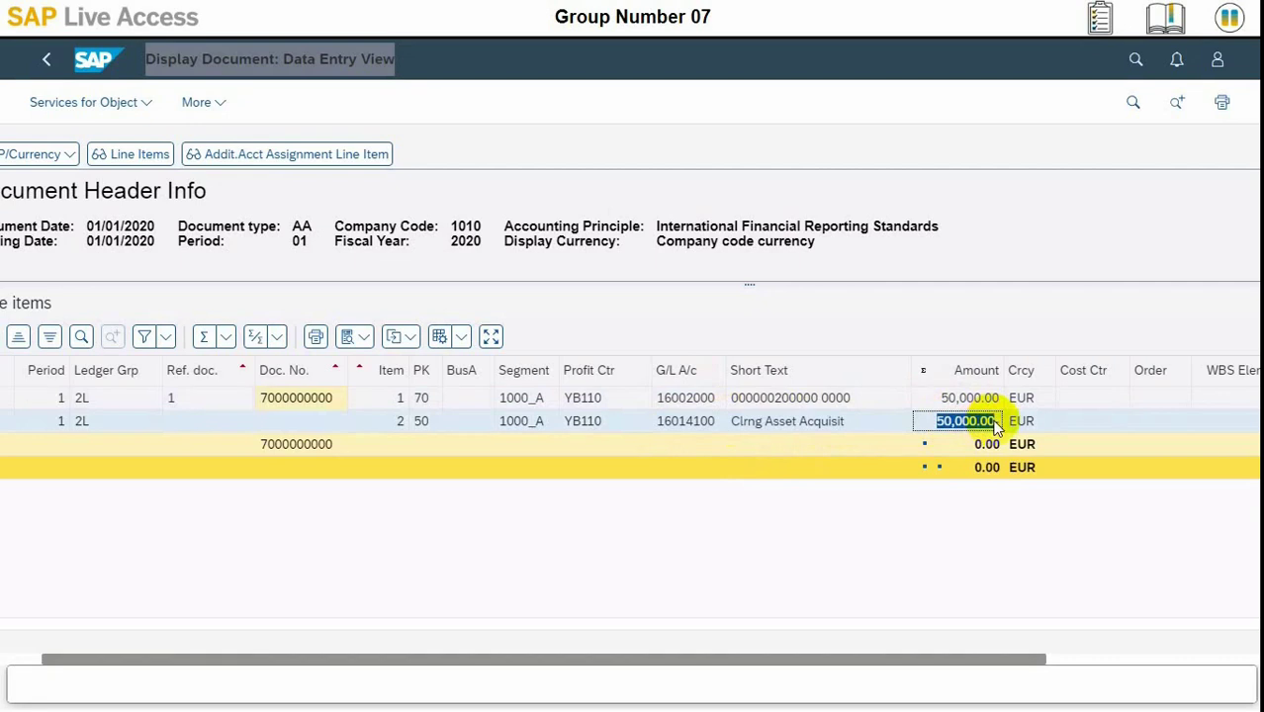
pyautogui.click(91, 61)
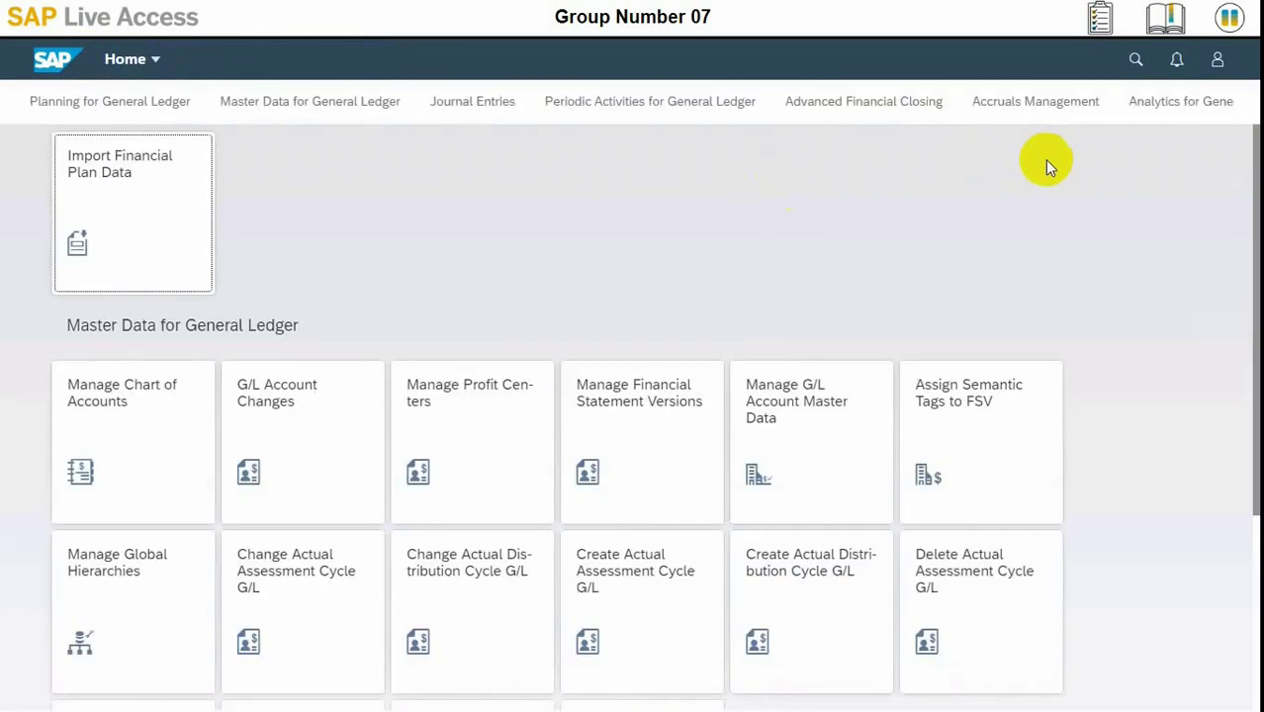